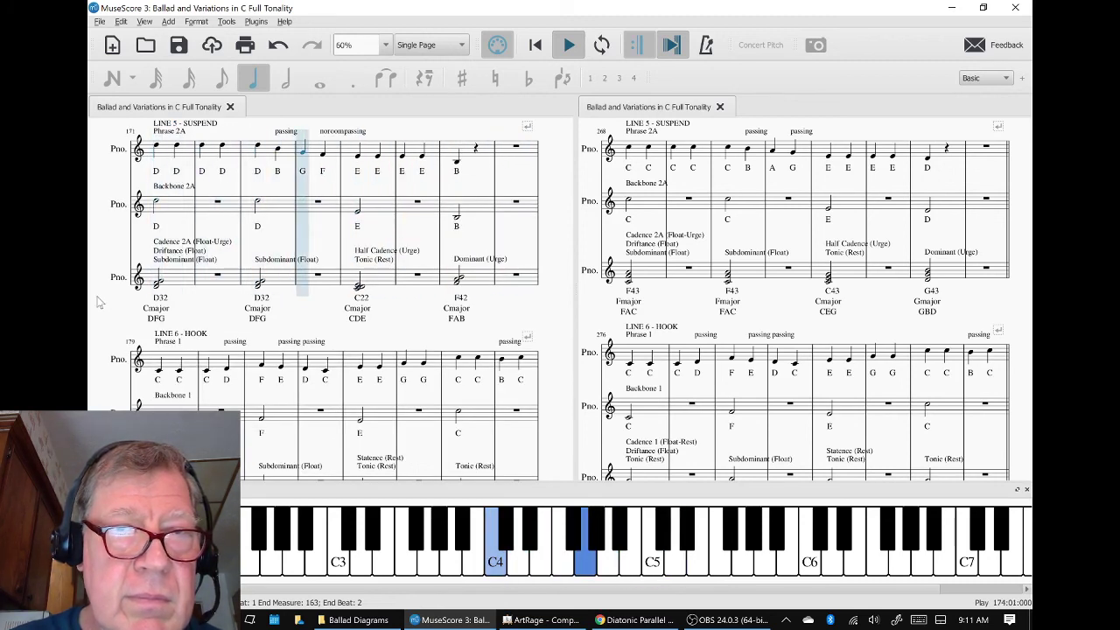
# Stop playback, then play and stop LINE 6 in the right pane, then in the left pane.
pyautogui.press('space')
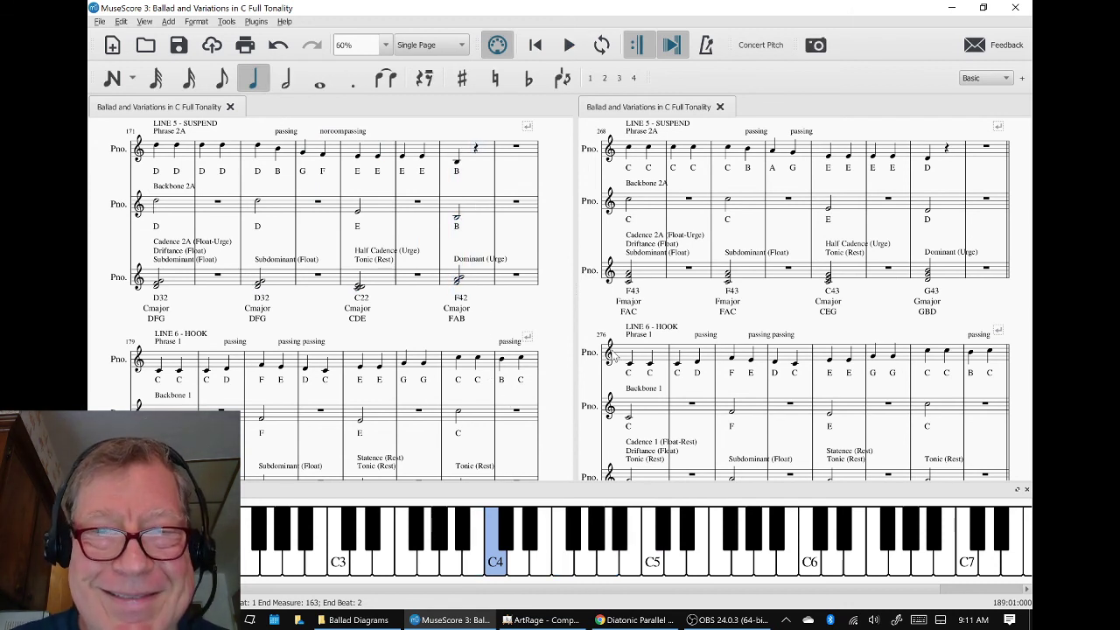
pyautogui.click(487, 279)
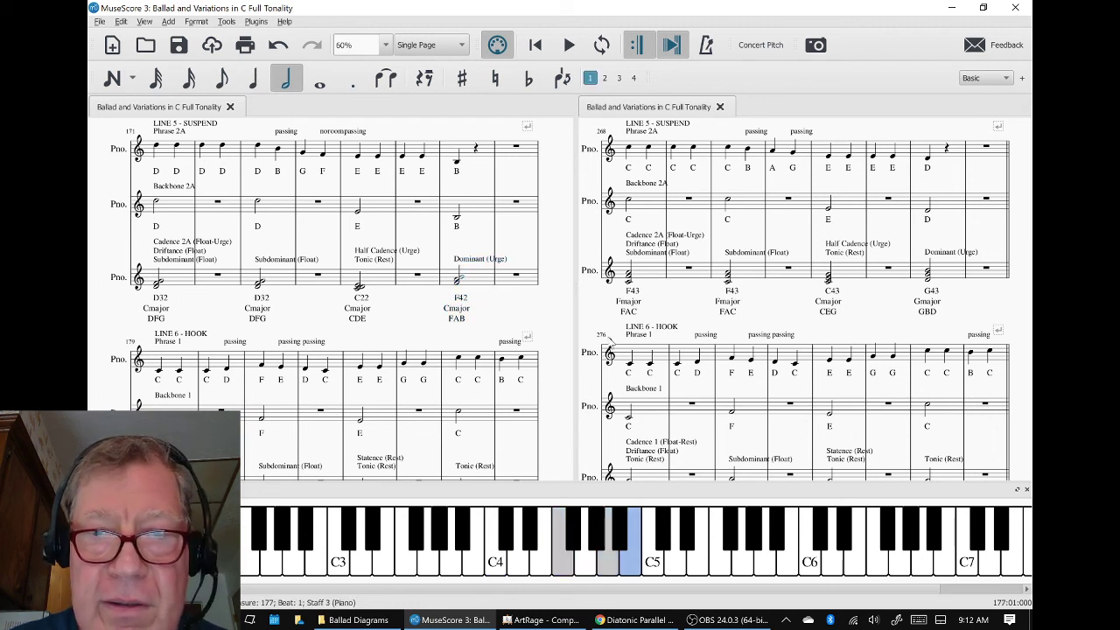
pyautogui.click(625, 346)
pyautogui.press('space')
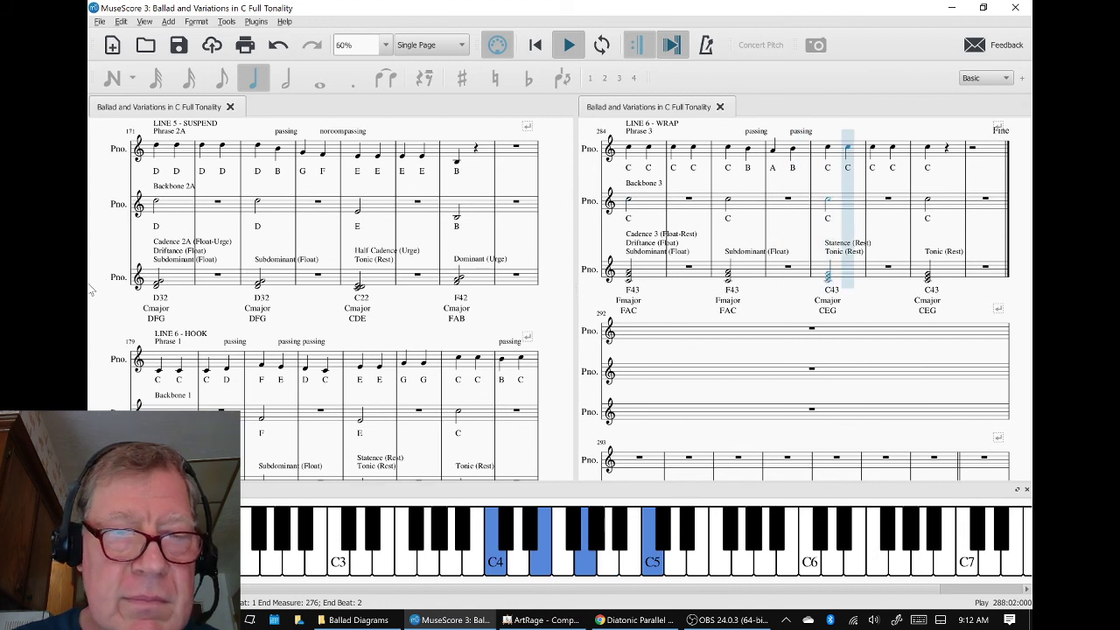
pyautogui.press('space')
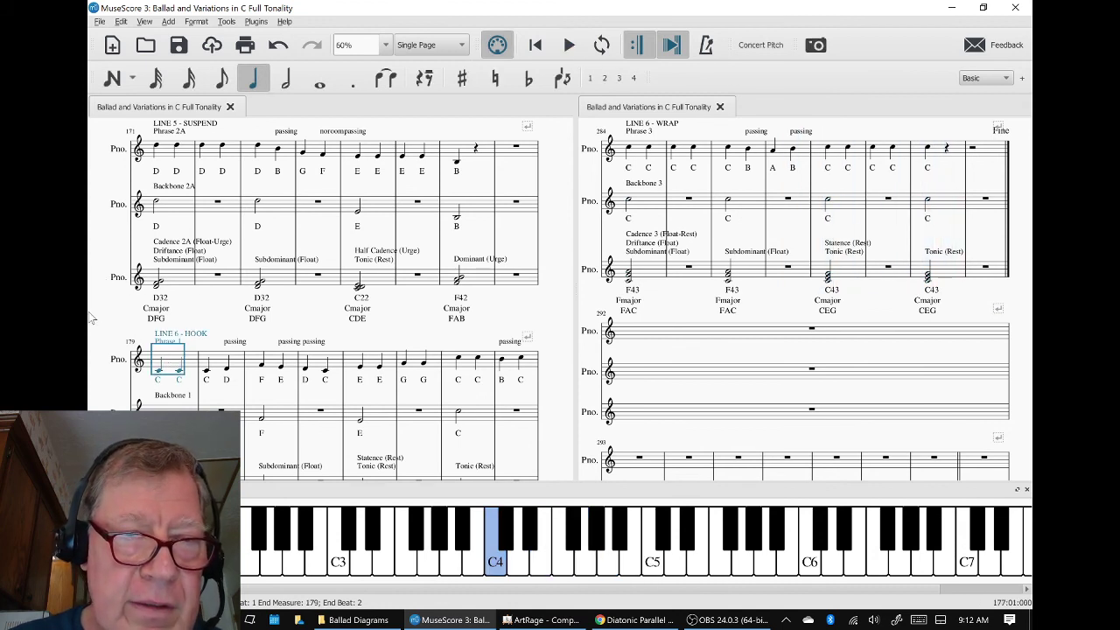
pyautogui.press('space')
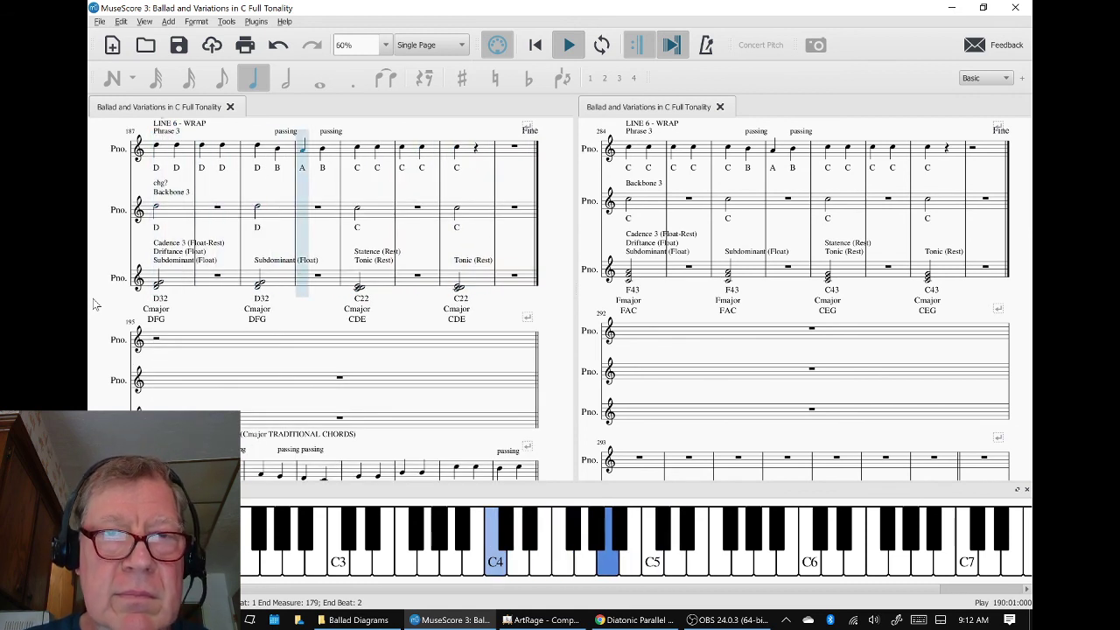
pyautogui.press('space')
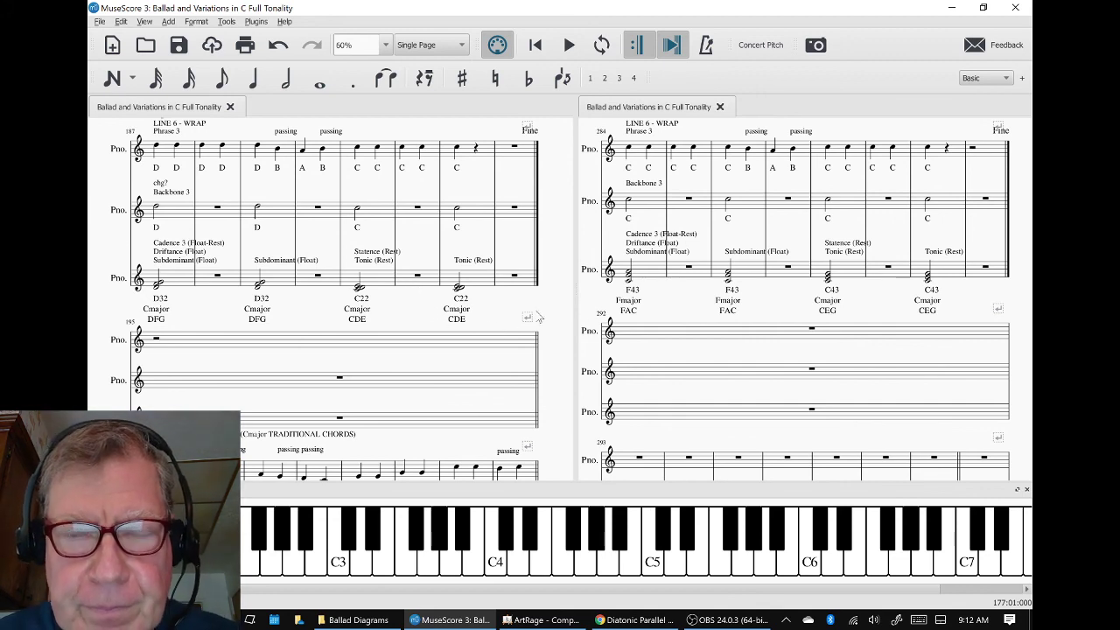
# Scroll the panes back to the variation openings and select Ballad Variation 1's first measure.
pyautogui.scroll(15, 612, 331)
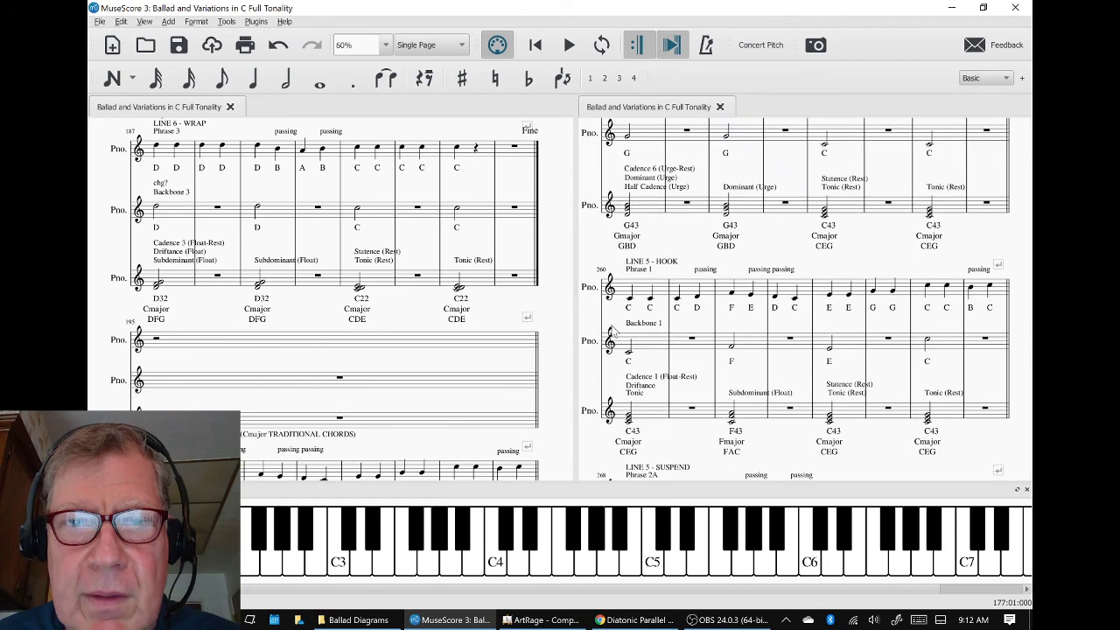
pyautogui.scroll(14, 612, 331)
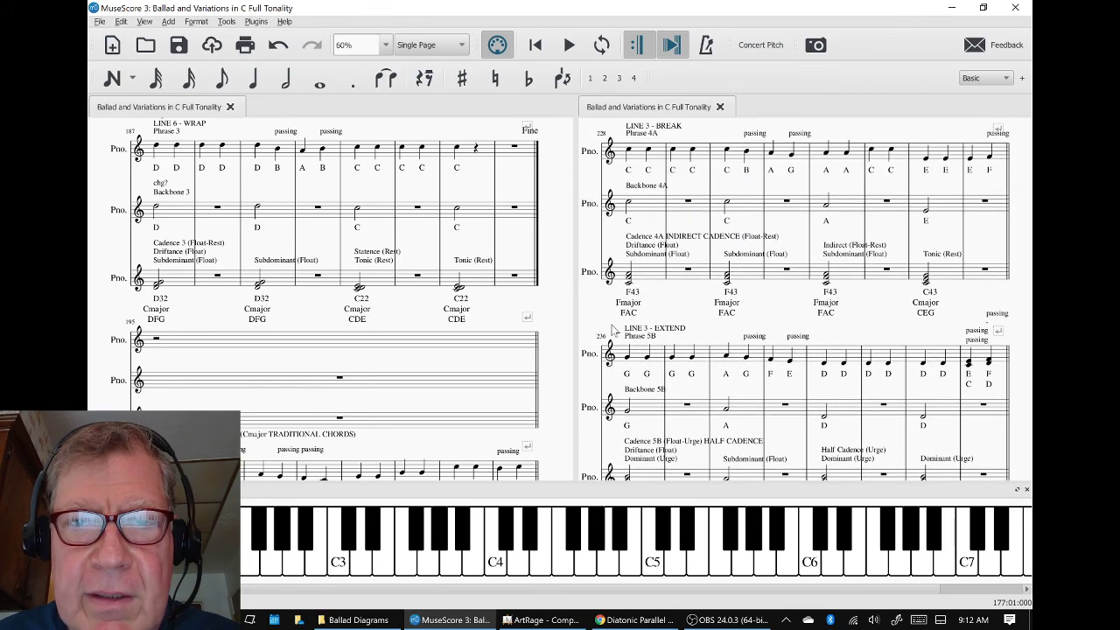
pyautogui.scroll(8, 613, 329)
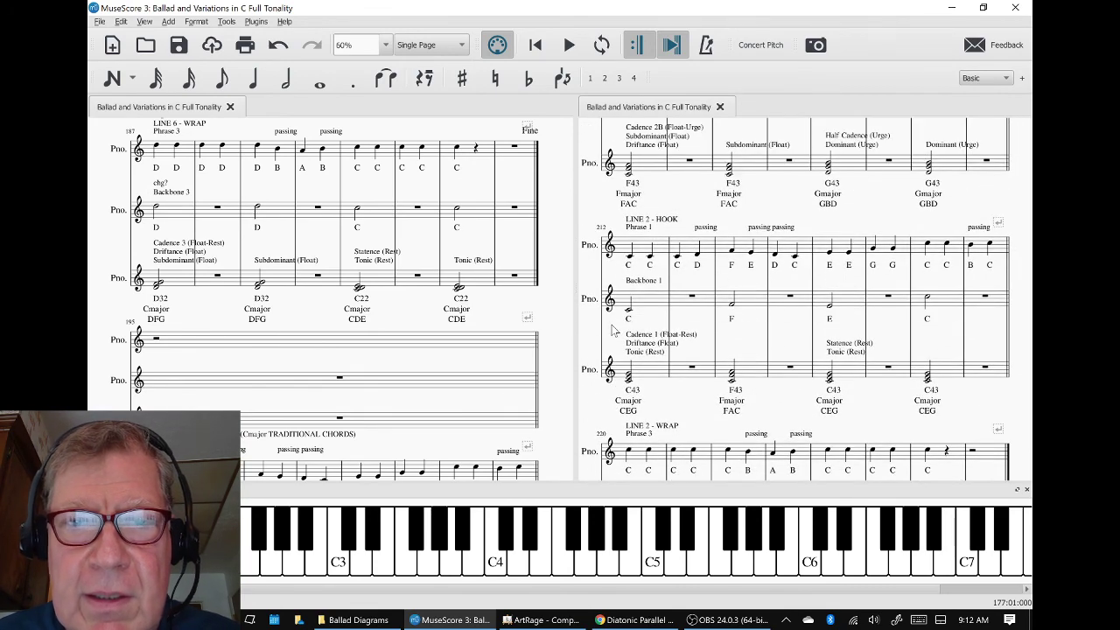
pyautogui.scroll(4, 614, 331)
pyautogui.scroll(5, 614, 331)
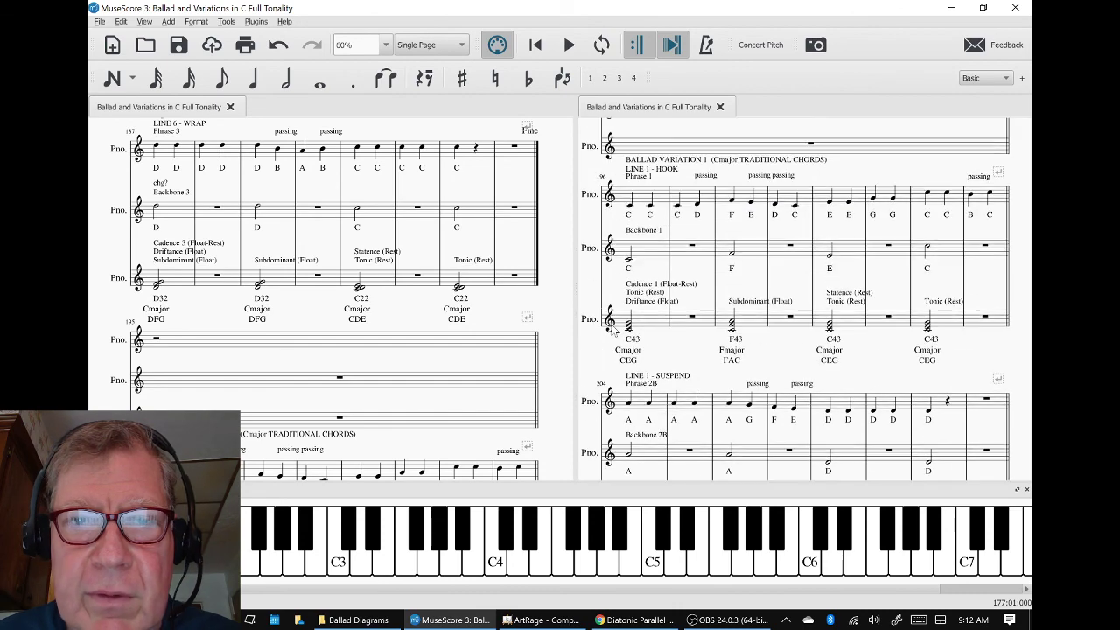
pyautogui.scroll(10, 374, 280)
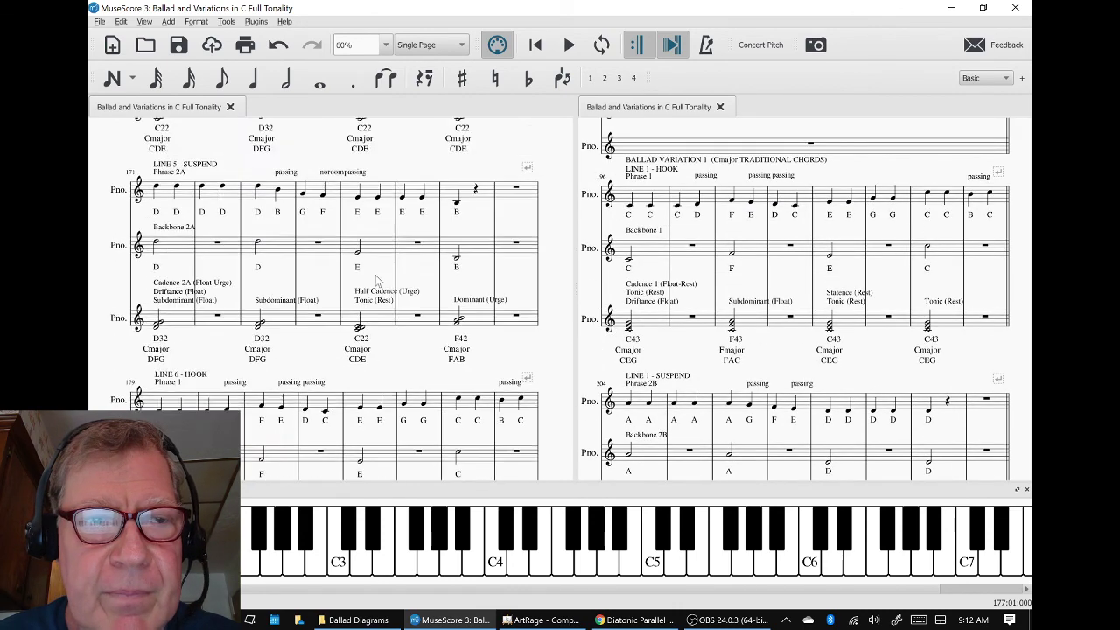
pyautogui.scroll(10, 377, 280)
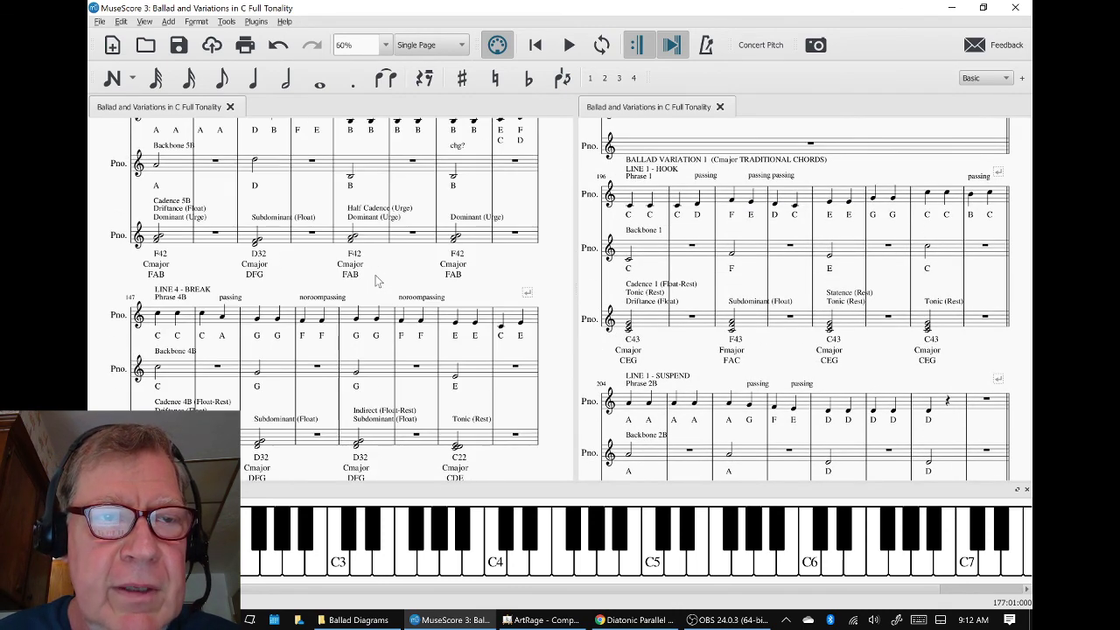
pyautogui.scroll(10, 376, 281)
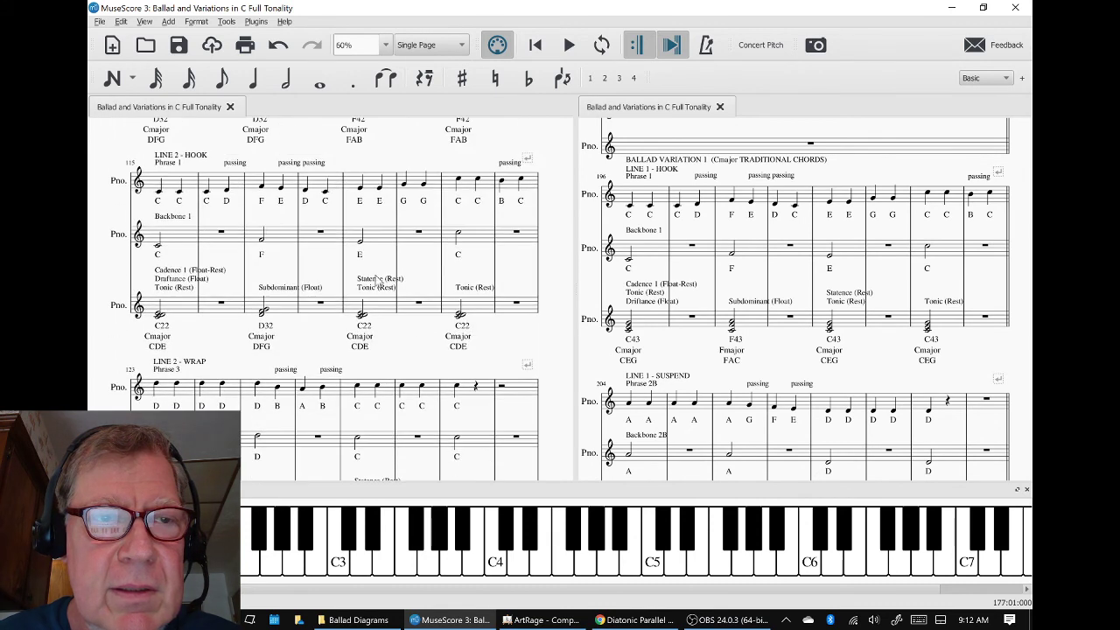
pyautogui.scroll(8, 376, 280)
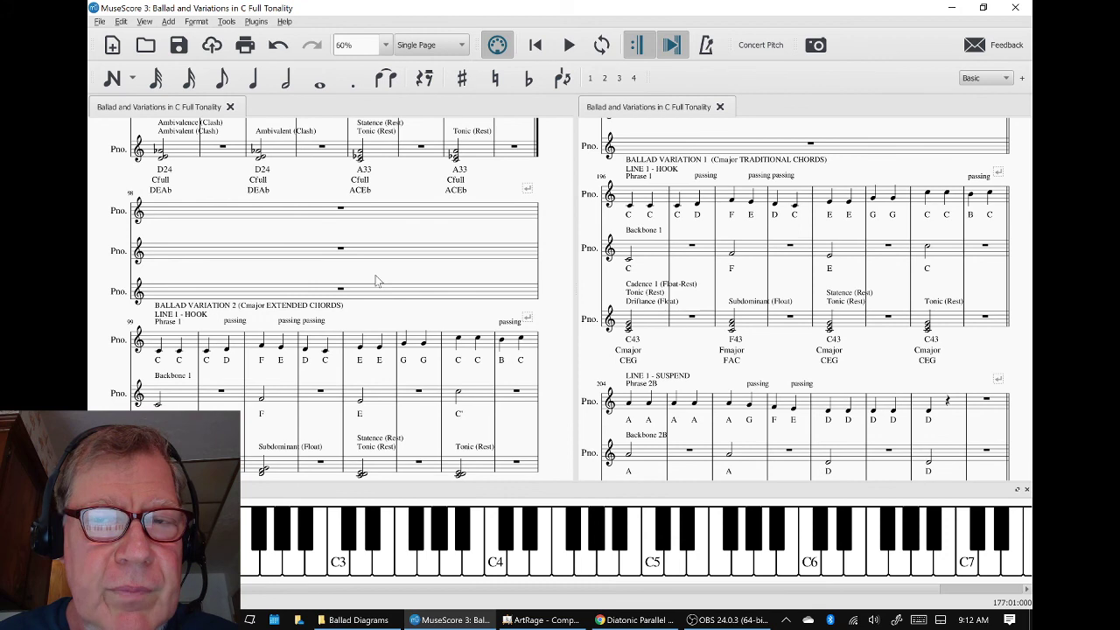
pyautogui.scroll(-4, 377, 280)
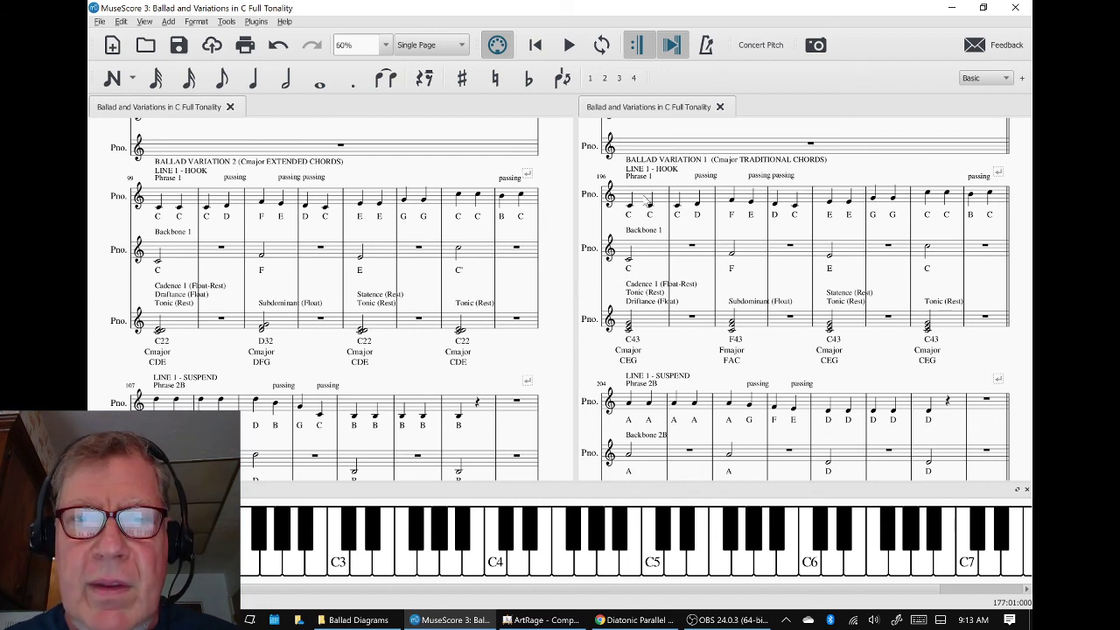
pyautogui.keyDown('shift'); pyautogui.click(645, 201); pyautogui.keyUp('shift')
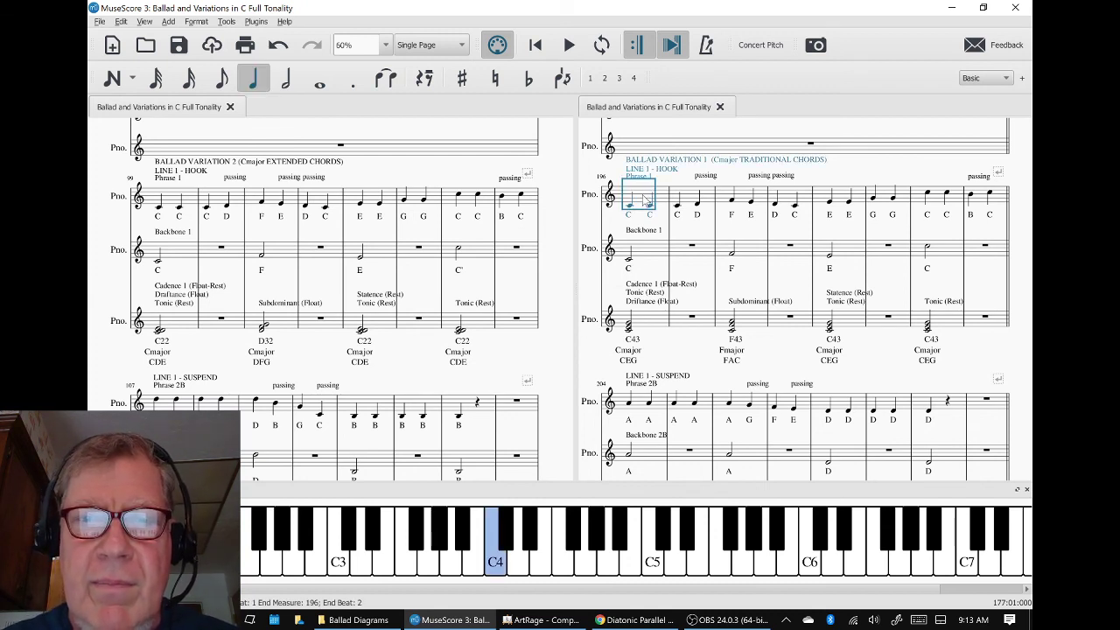
# Play Variation 1 from its start, Variation 2 from measure 99, then Variation 1 from measure 212.
pyautogui.press('space')
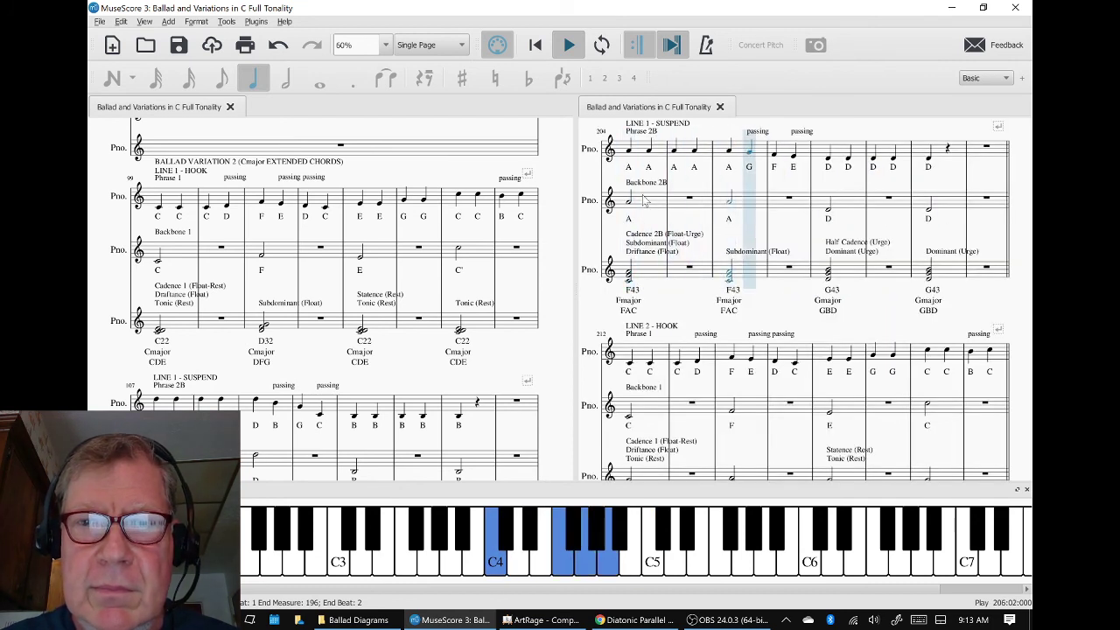
pyautogui.press('space')
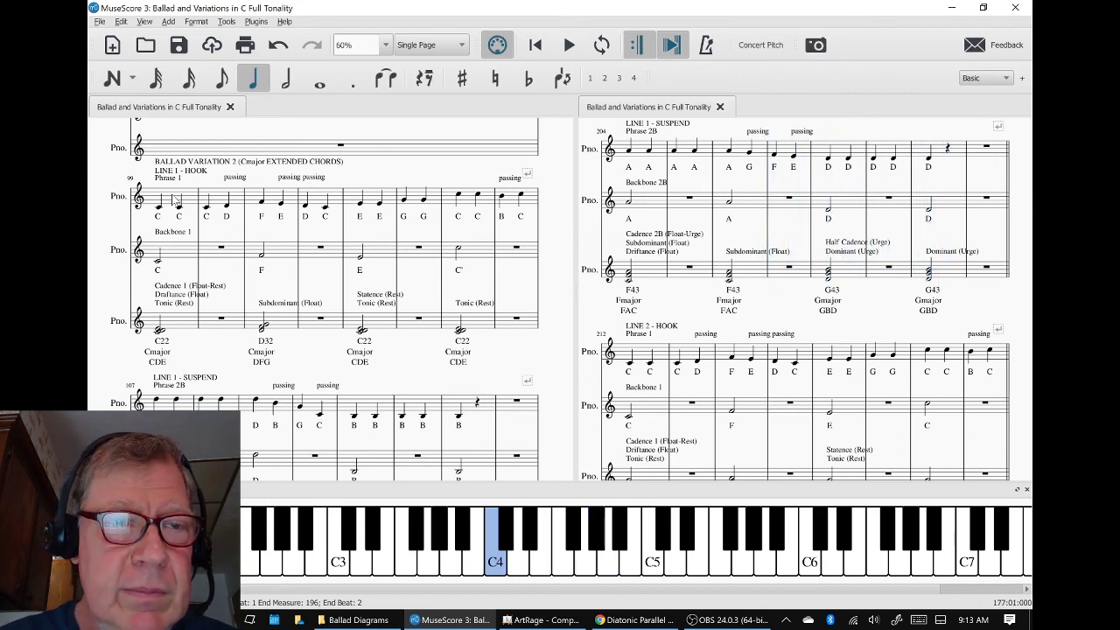
pyautogui.press('space')
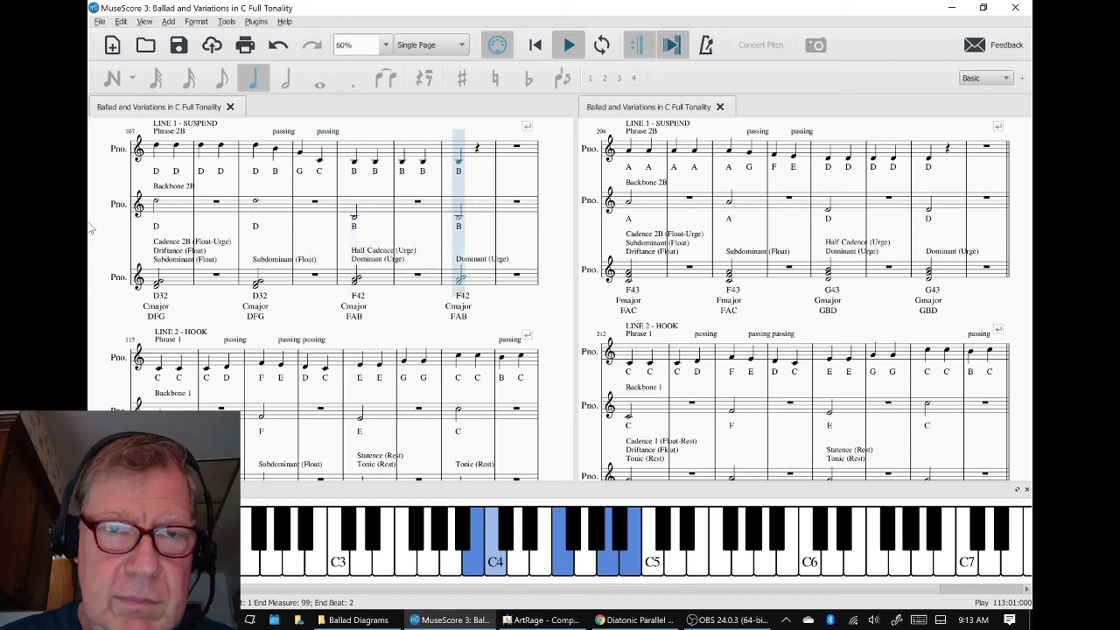
pyautogui.press('space')
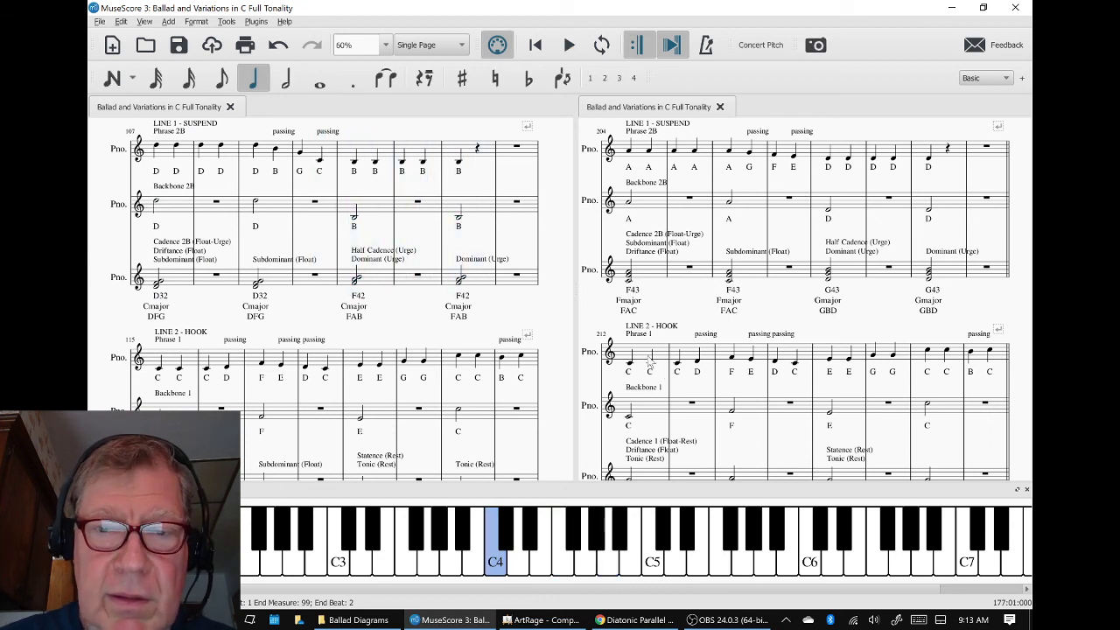
pyautogui.press('space')
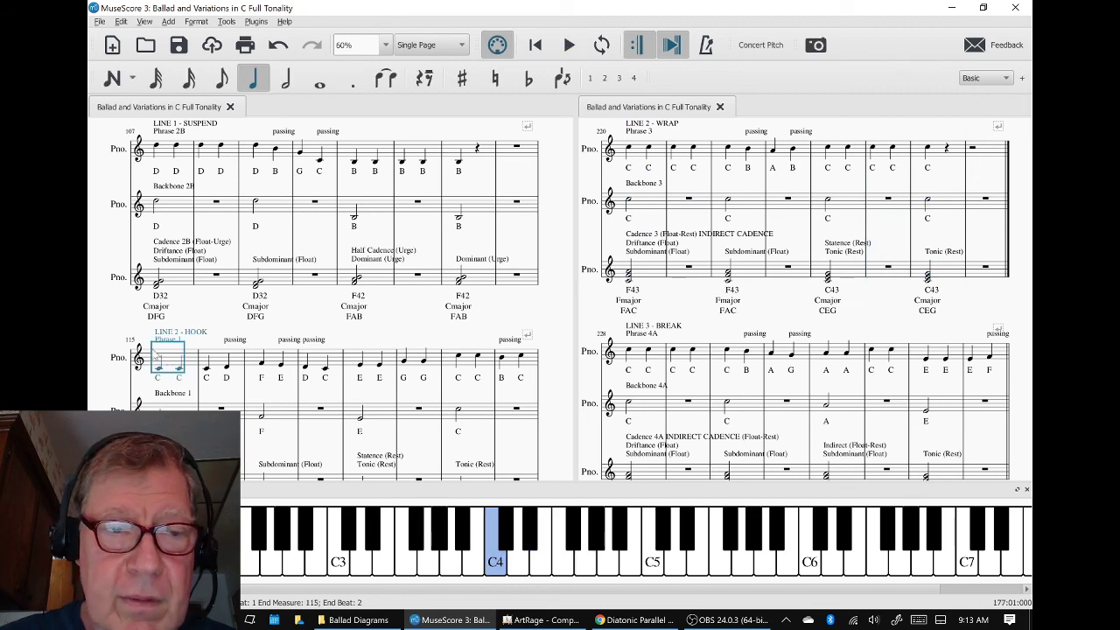
# Play and stop the passages from measures 115, 228 and 123 in turn.
pyautogui.press('space')
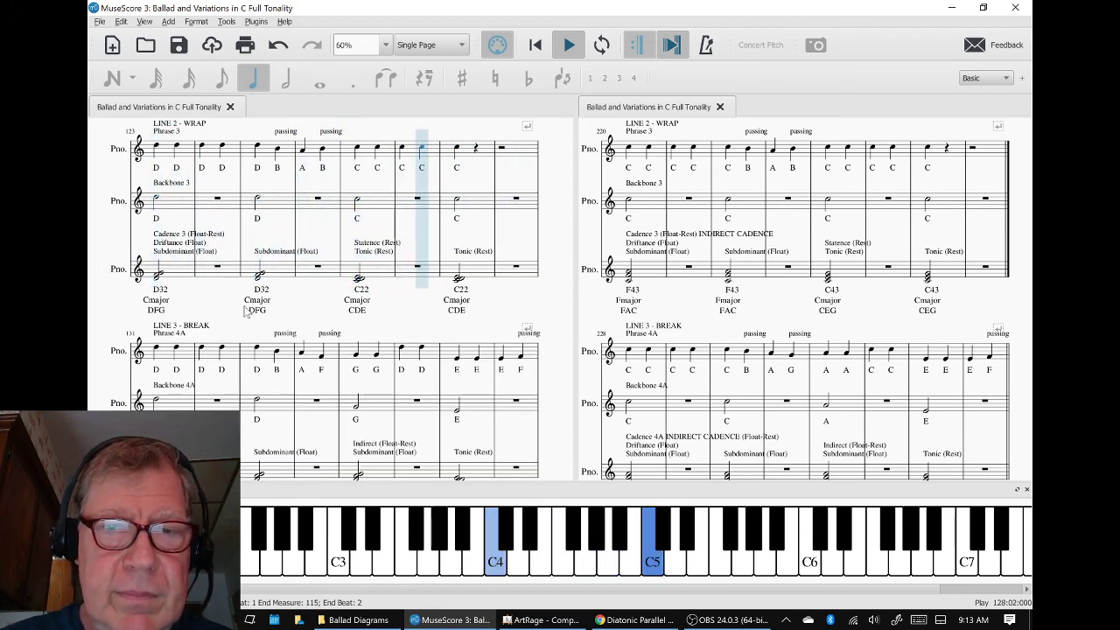
pyautogui.press('space')
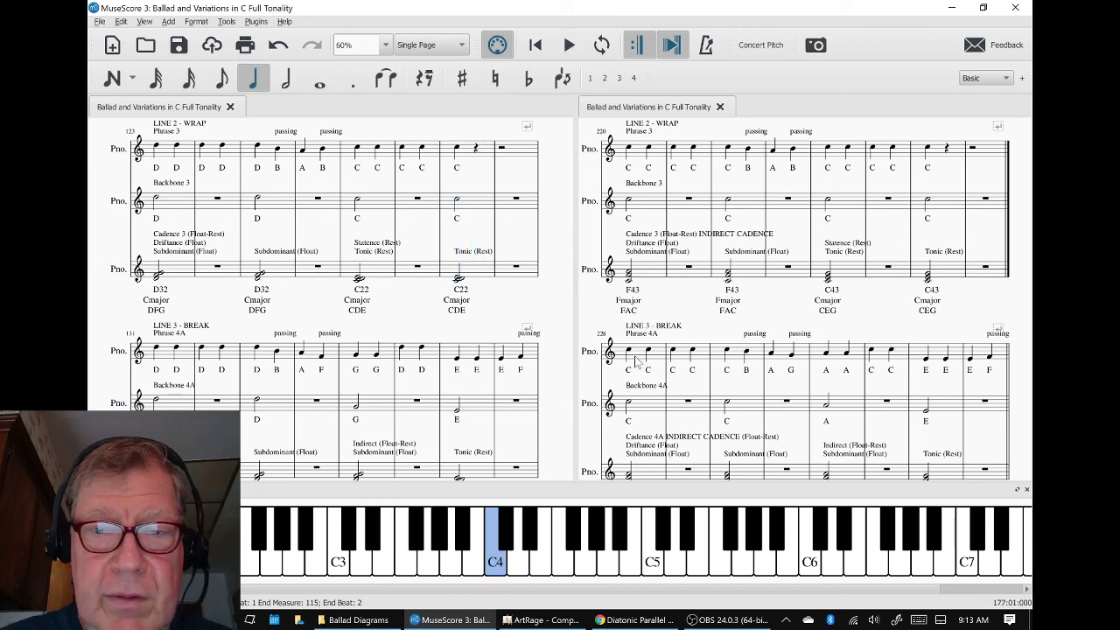
pyautogui.press('space')
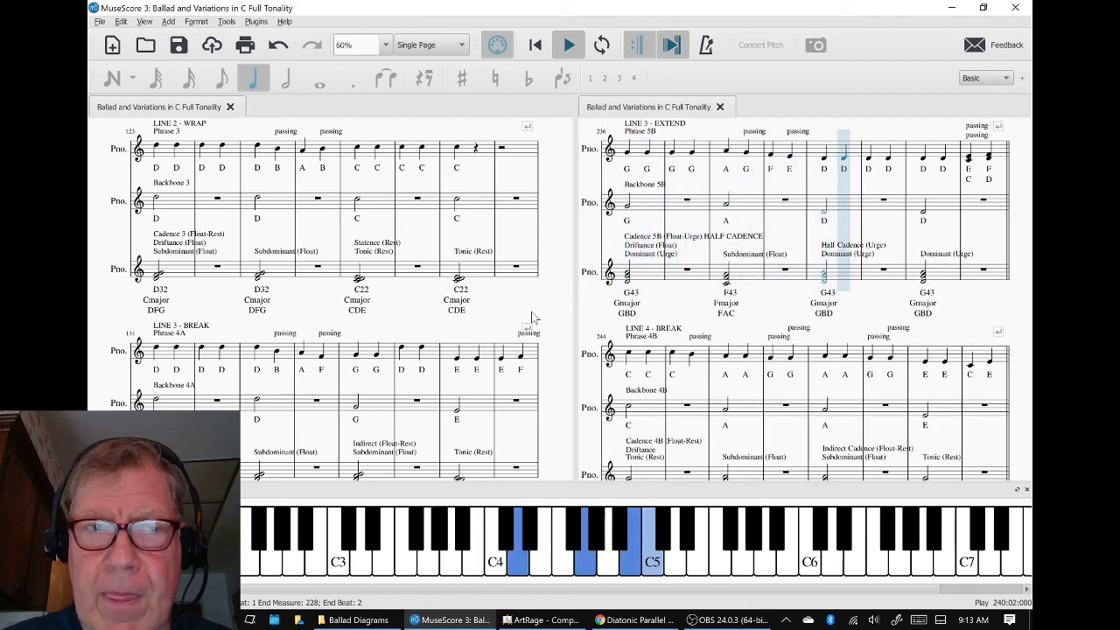
pyautogui.press('space')
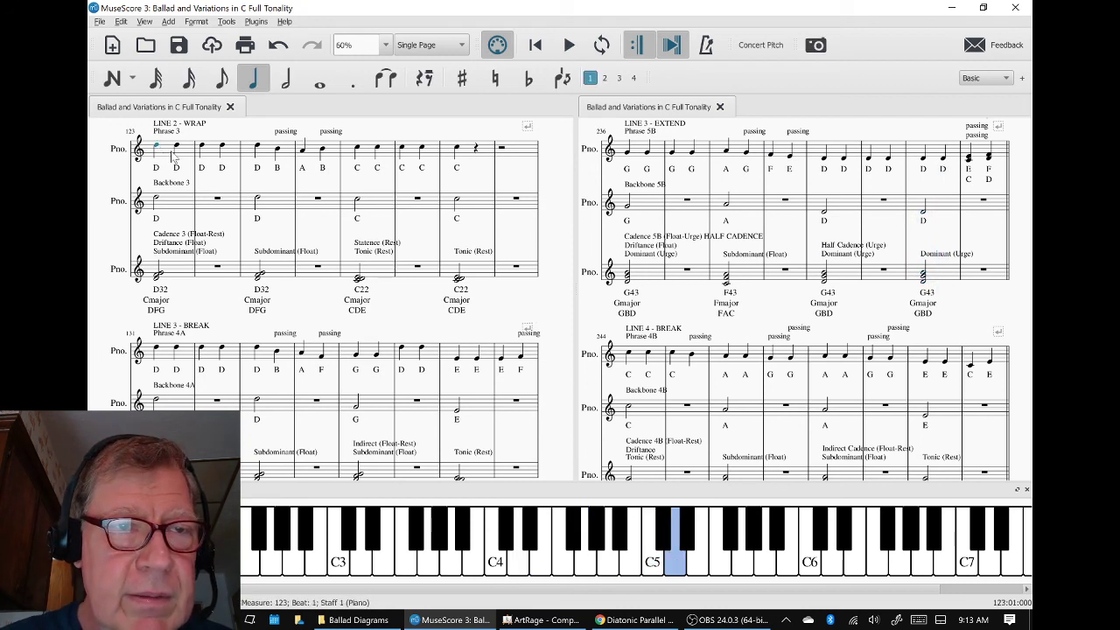
pyautogui.press('space')
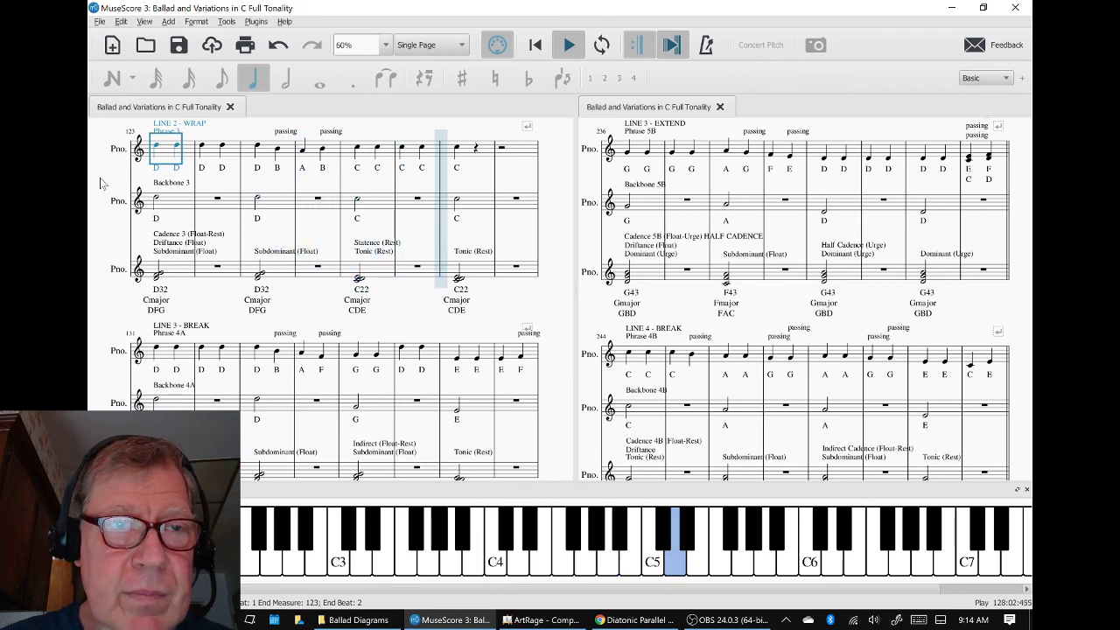
pyautogui.press('space')
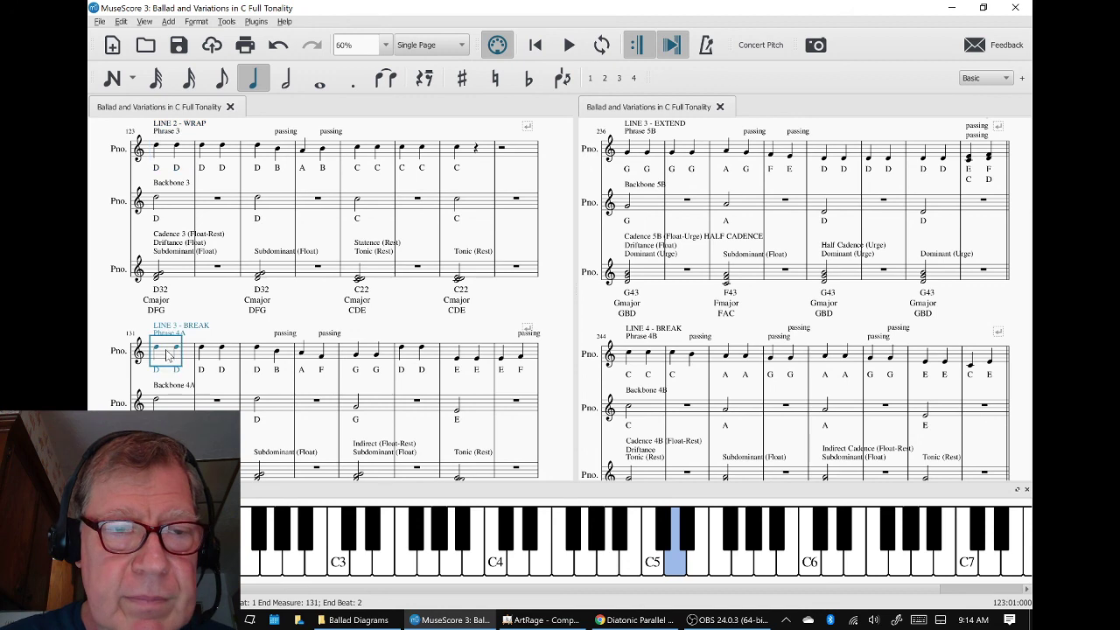
pyautogui.scroll(-3, 169, 354)
# Play Variation 2 from measure 131, then Variation 1 from LINE 3 - EXTEND's final chord into LINE 4.
pyautogui.scroll(-1, 140, 321)
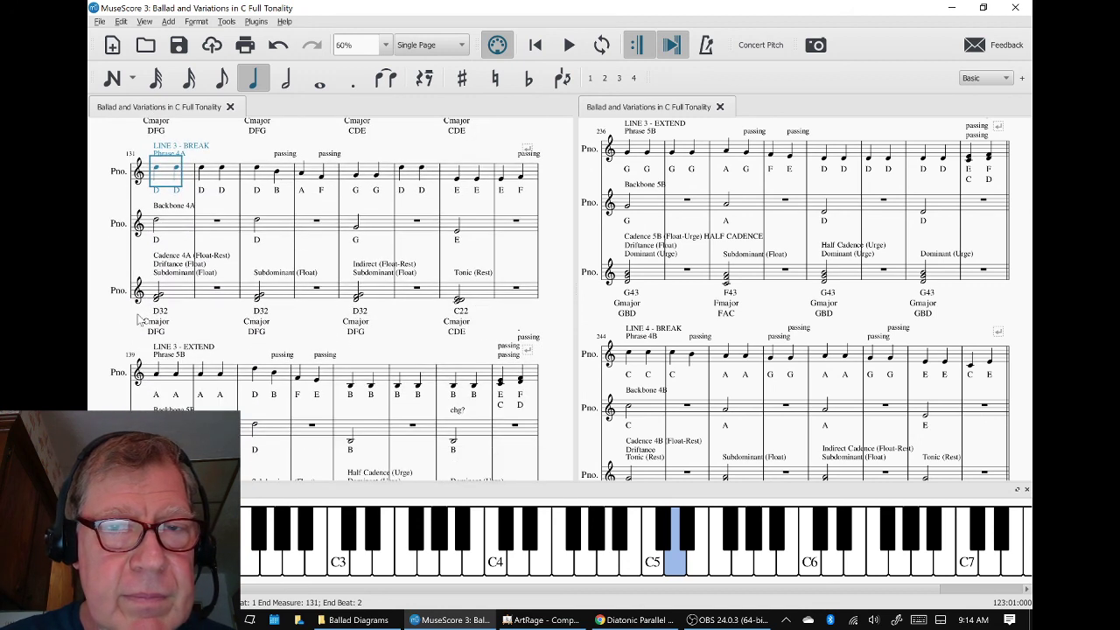
pyautogui.press('space')
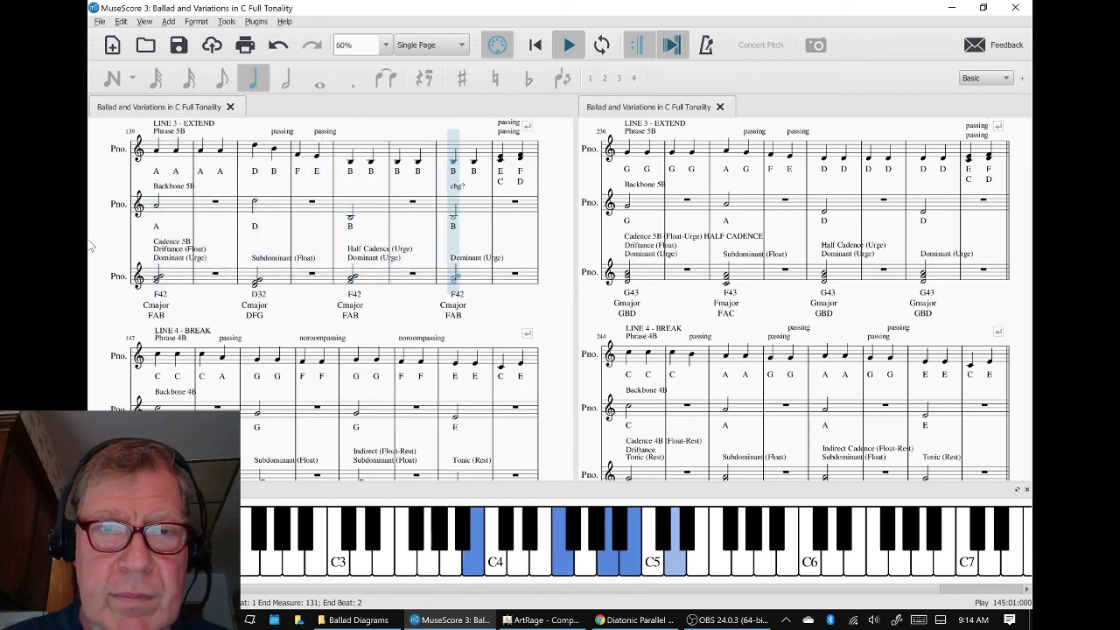
pyautogui.press('space')
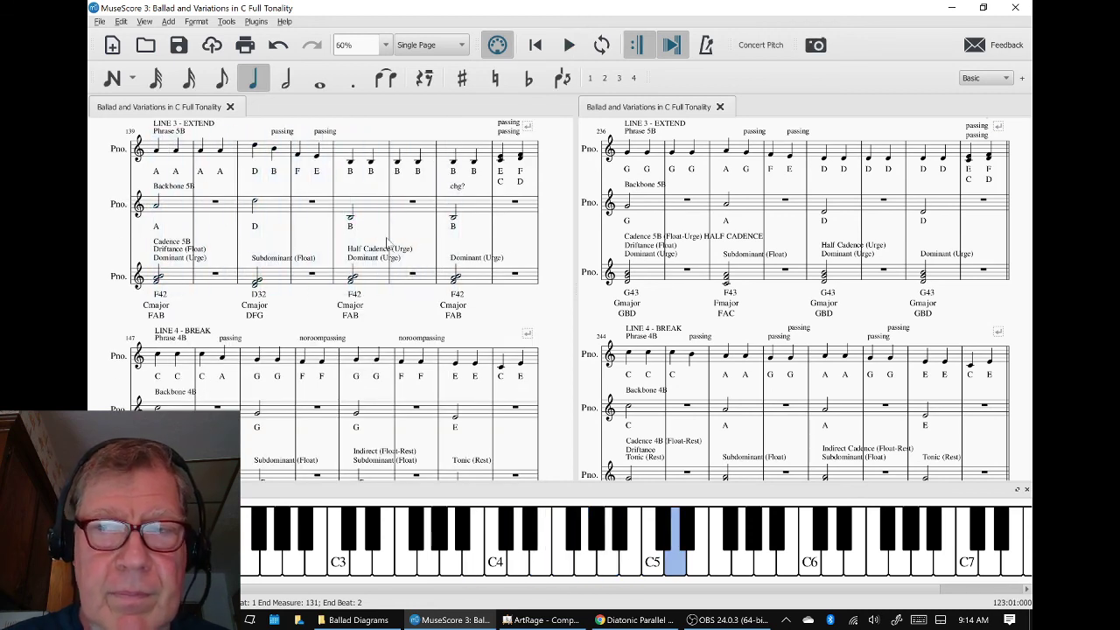
pyautogui.click(981, 154)
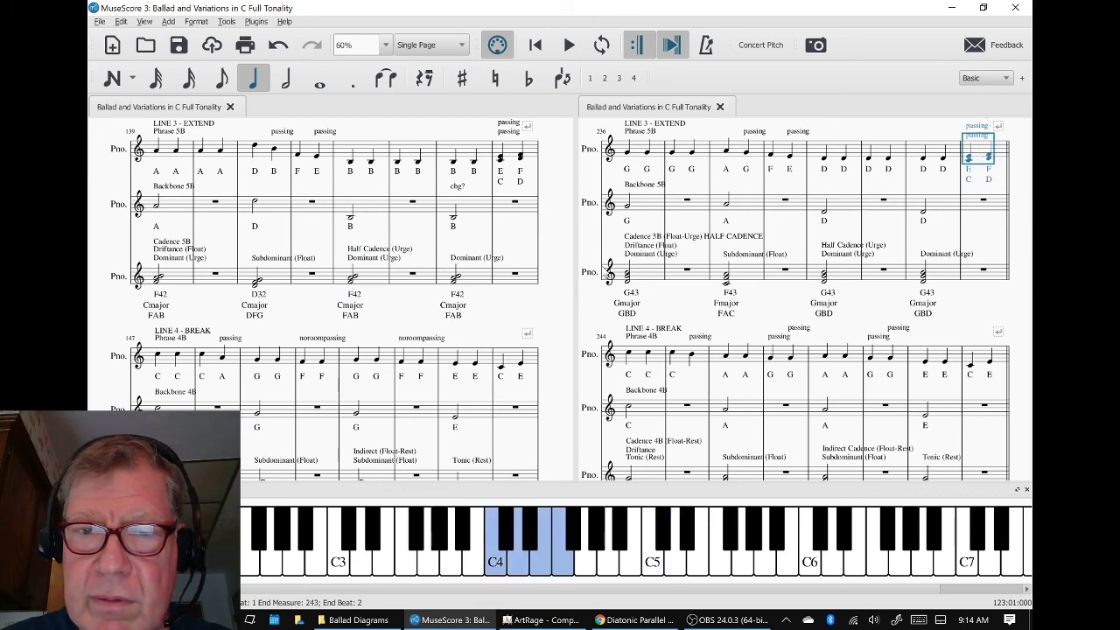
pyautogui.press('space')
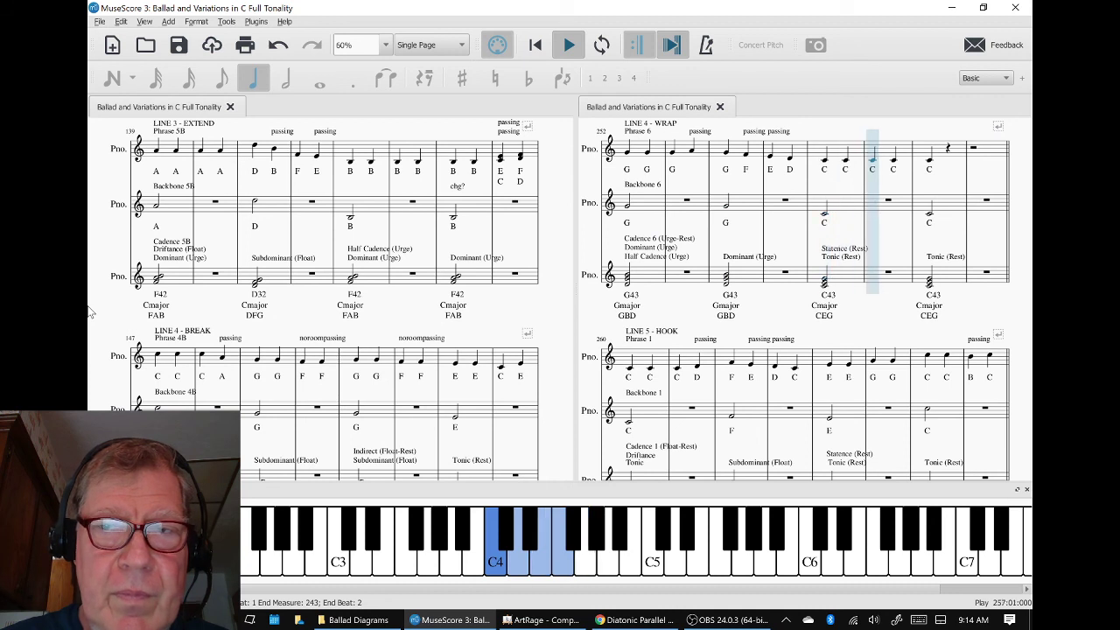
pyautogui.press('space')
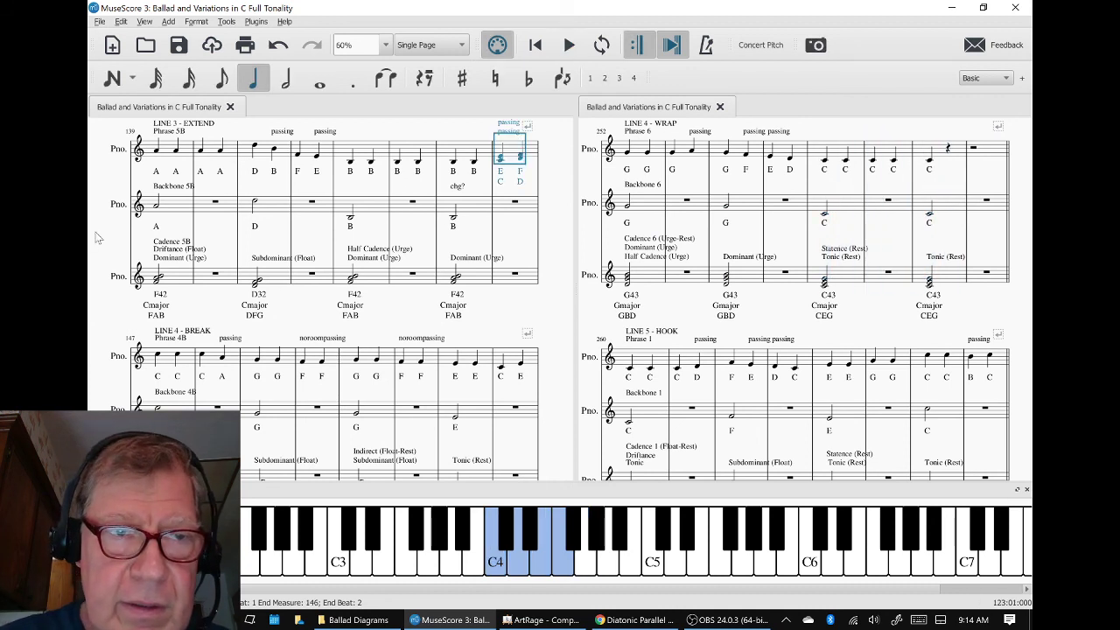
# Continue playing and stopping the score through LINE 5 for comparison.
pyautogui.press('space')
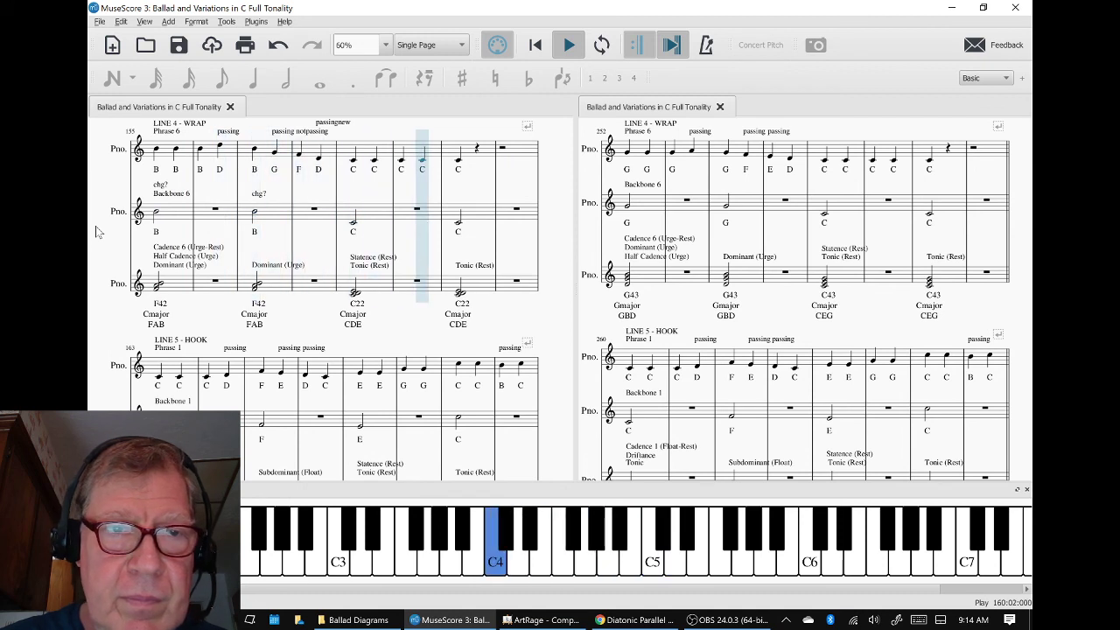
pyautogui.press('space')
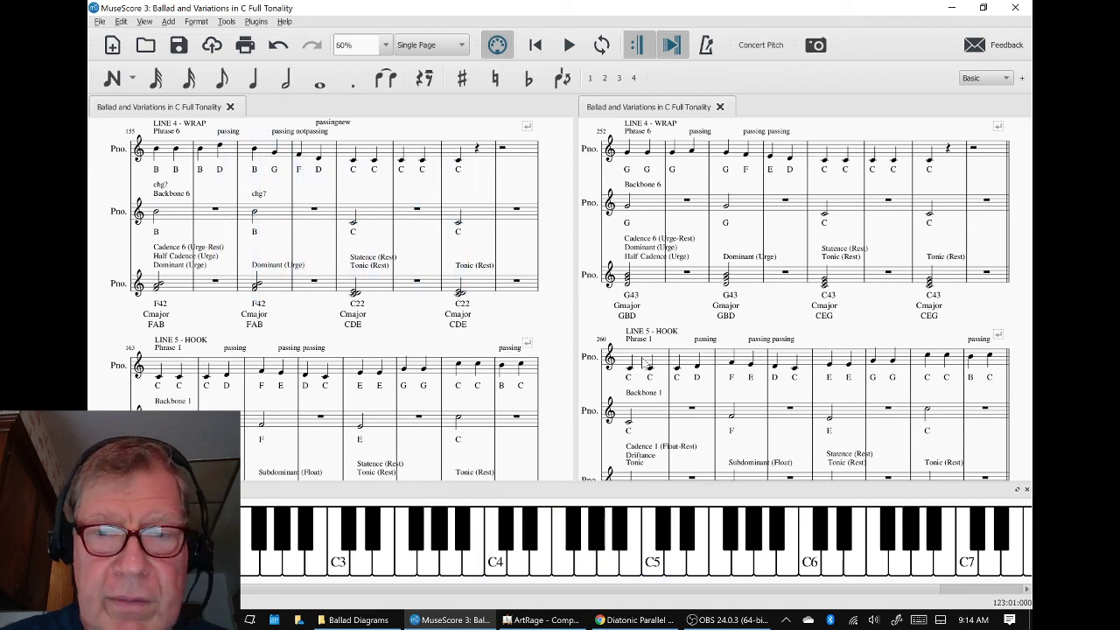
pyautogui.press('space')
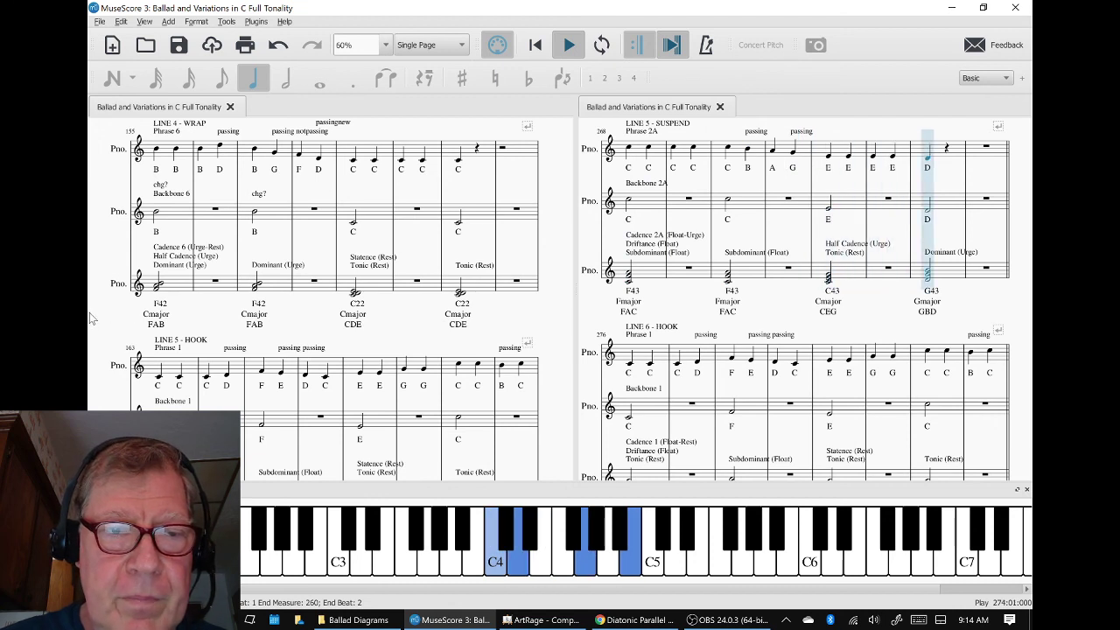
pyautogui.press('space')
pyautogui.press('space')
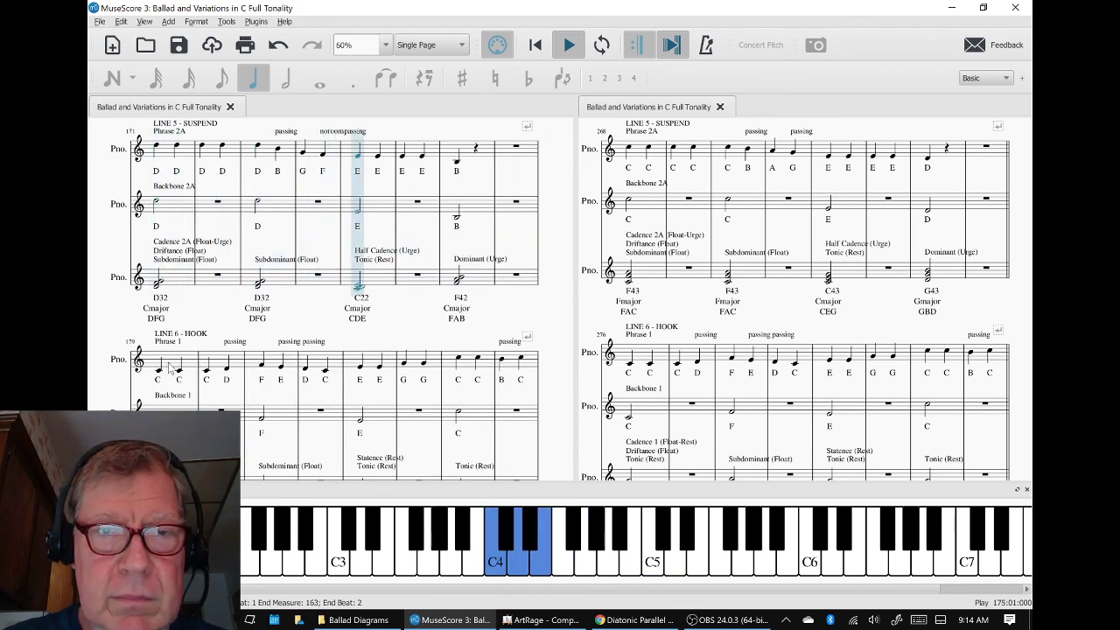
pyautogui.press('space')
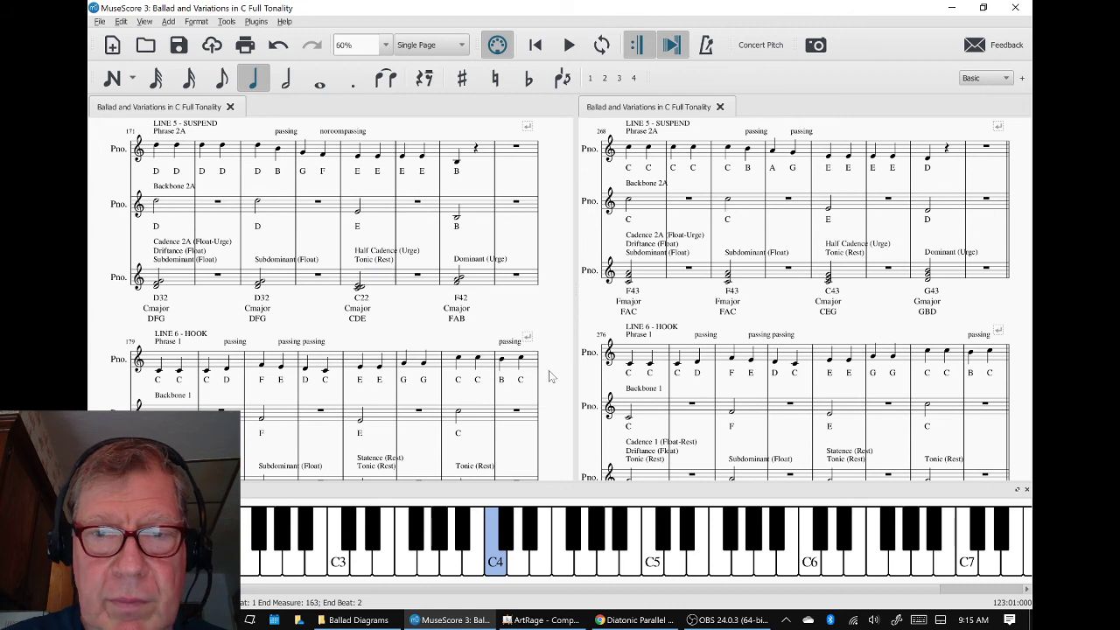
# Play from LINE 6 - HOOK, then replay from measure 179 through to Fine and stop.
pyautogui.press('space')
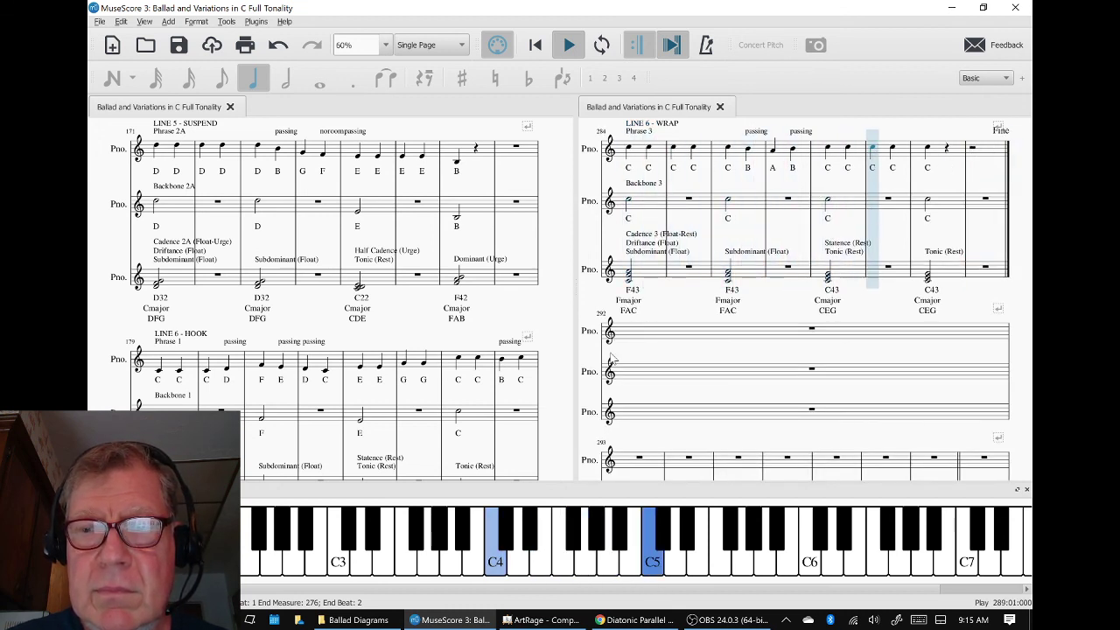
pyautogui.click(174, 366)
pyautogui.press('space')
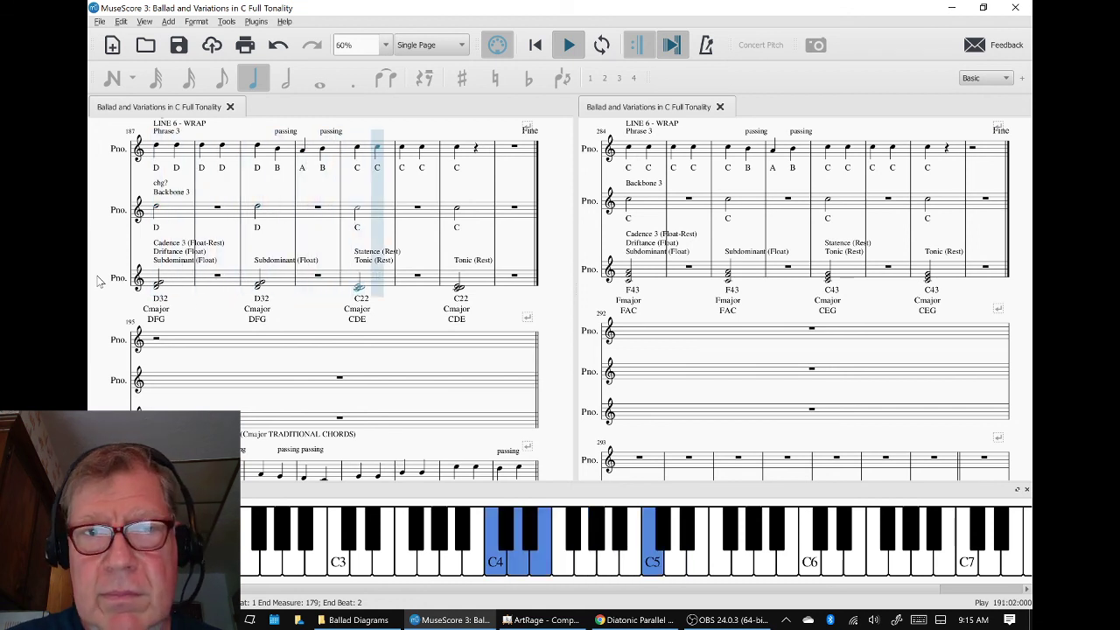
pyautogui.press('space')
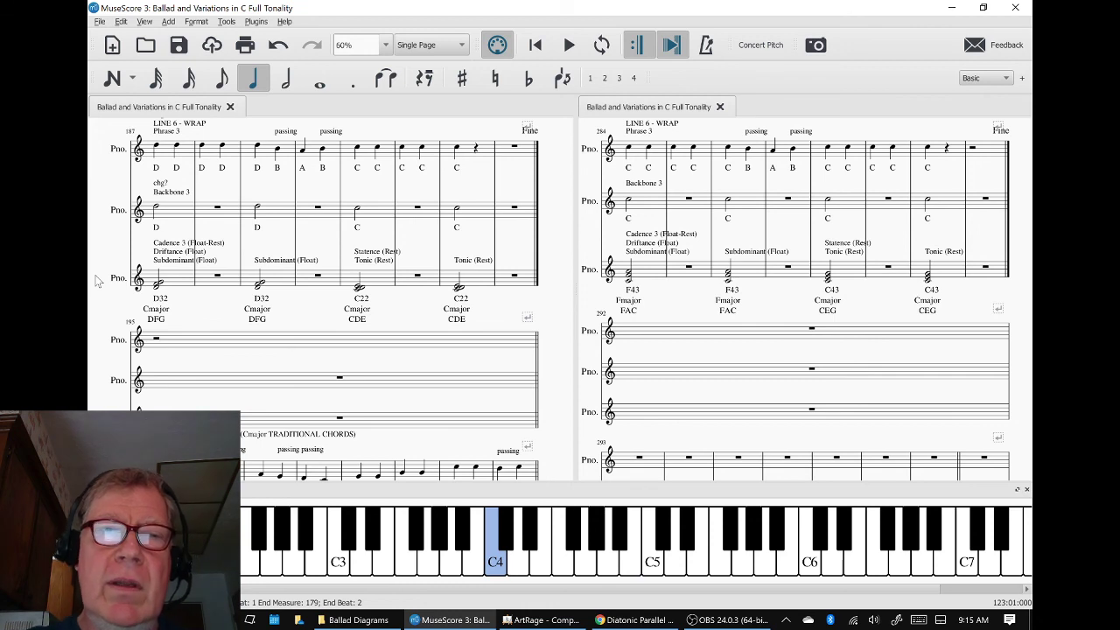
# Scroll the left pane back up to LINE 4 - WRAP at measure 155 and clear the selection.
pyautogui.scroll(2, 120, 289)
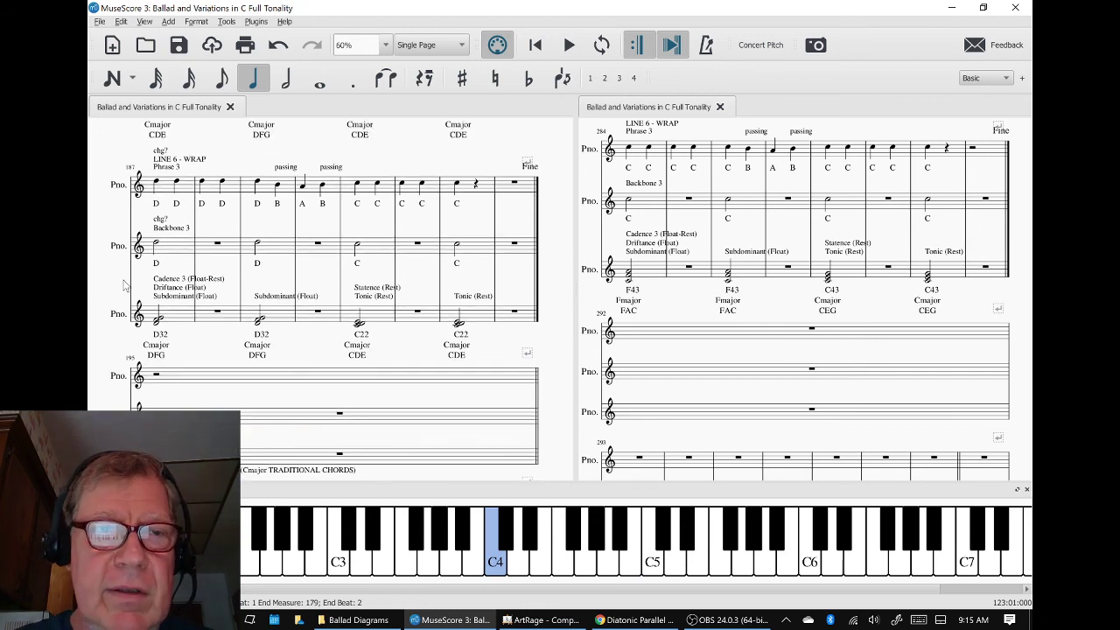
pyautogui.scroll(4, 123, 285)
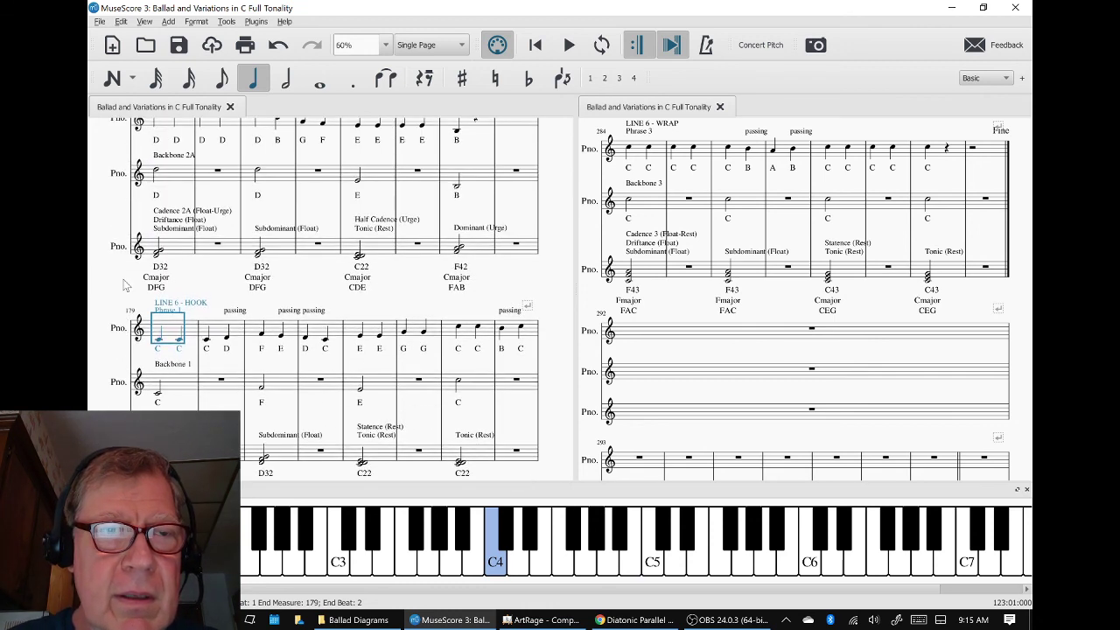
pyautogui.scroll(3, 111, 296)
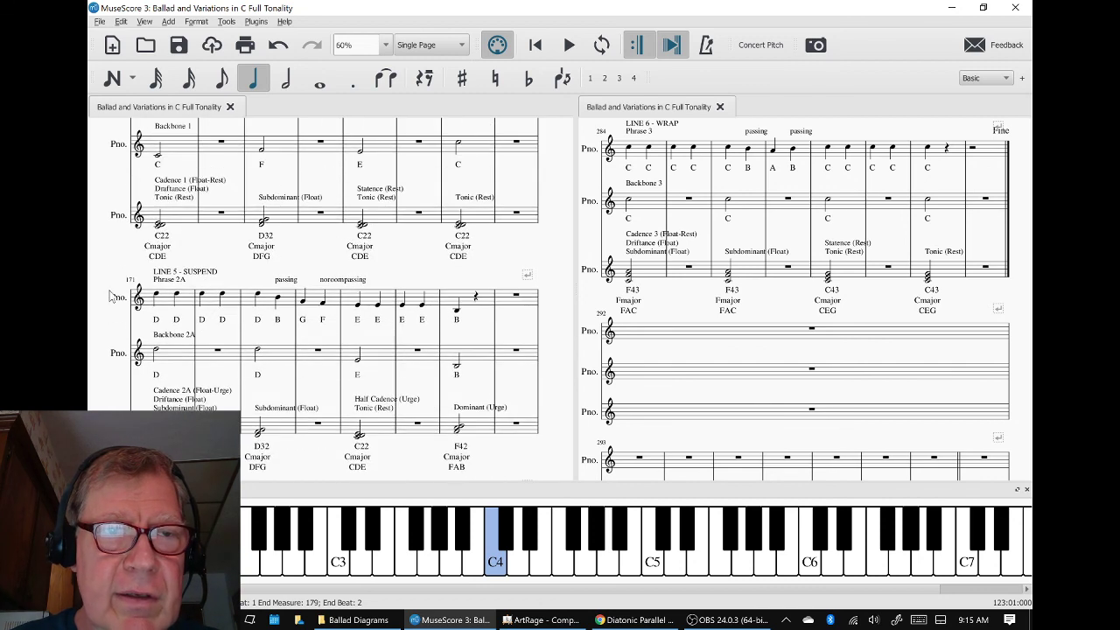
pyautogui.scroll(7, 111, 295)
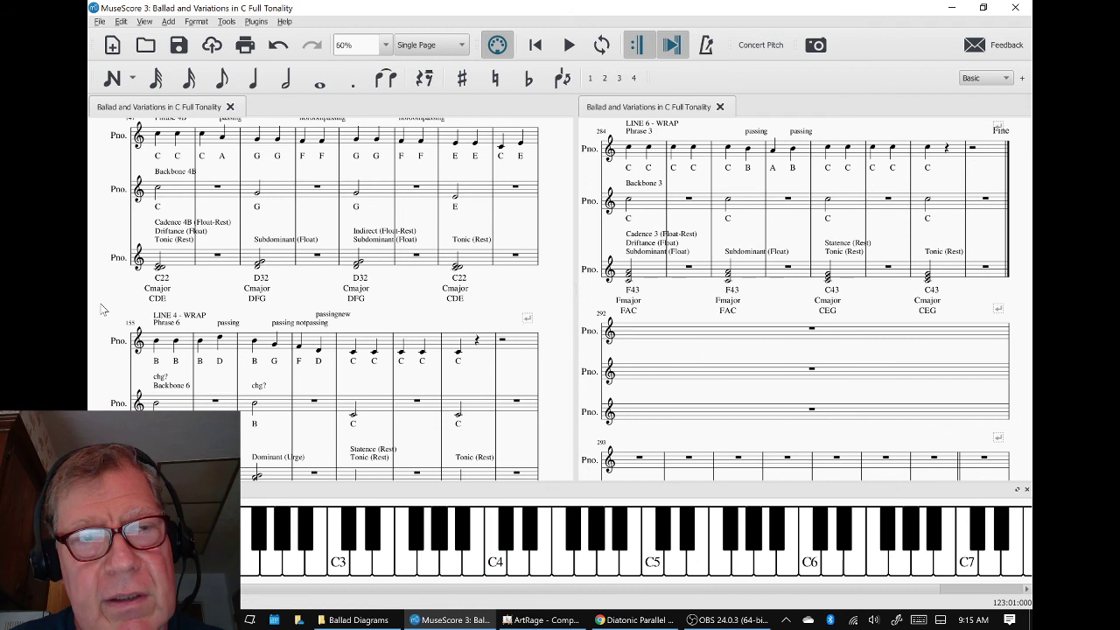
pyautogui.press('Escape')
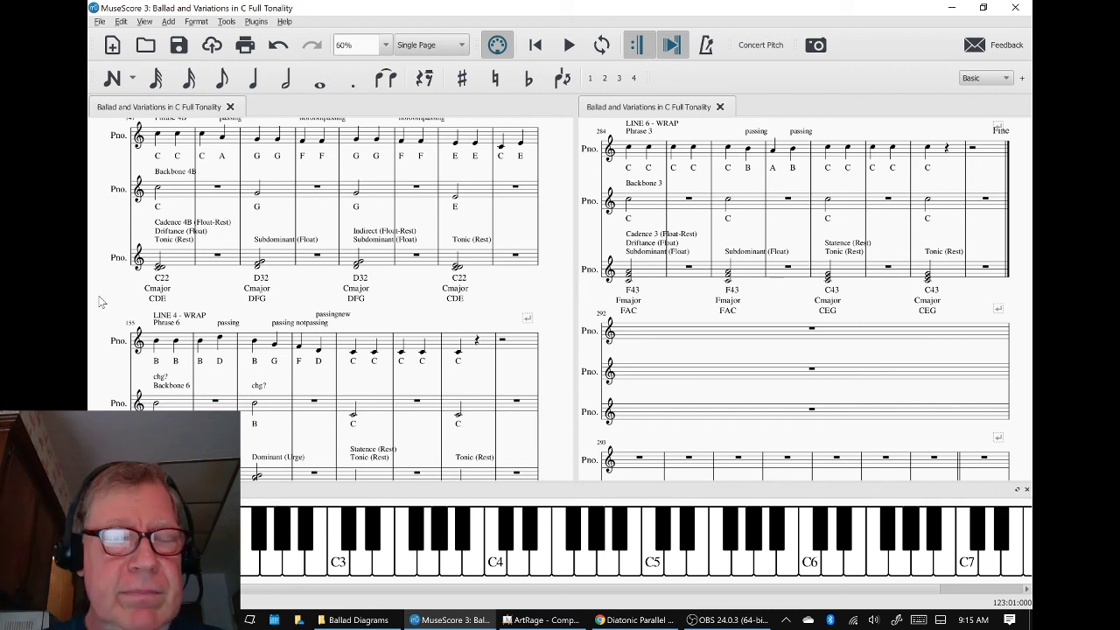
# Switch to ArtRage and undo the stray strokes, two ellipses, bracket and VAR2 arrow, then hide the panels.
pyautogui.hotkey('alt', 'Tab')
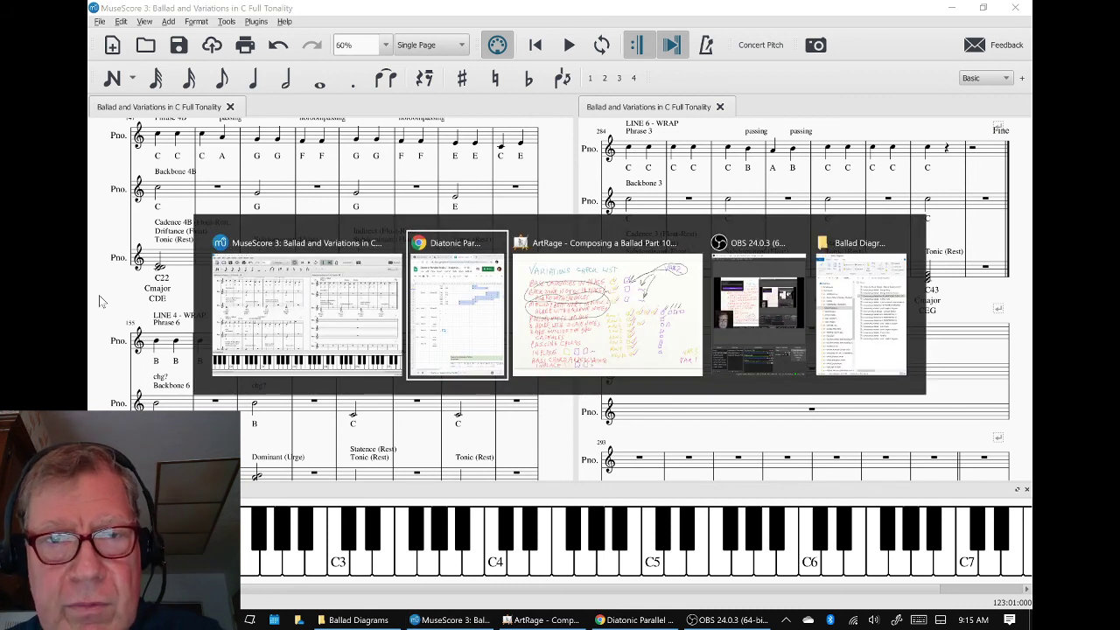
pyautogui.hotkey('alt', 'Tab')
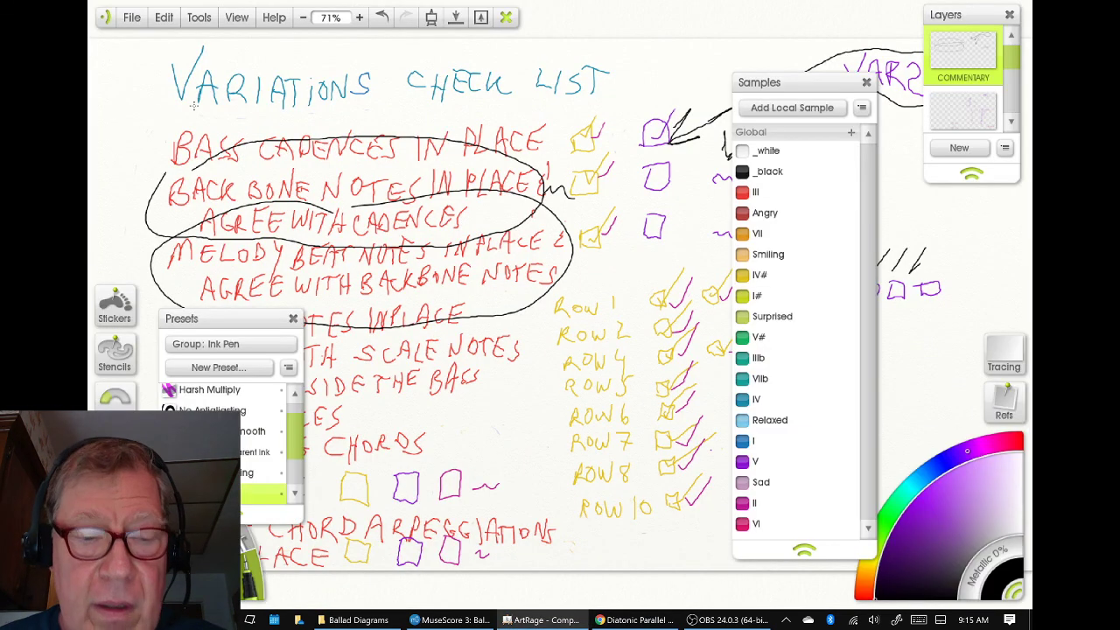
pyautogui.press('Tab')
pyautogui.hotkey('ctrl', 'z')
pyautogui.hotkey('ctrl', 'z')
pyautogui.hotkey('ctrl', 'z')
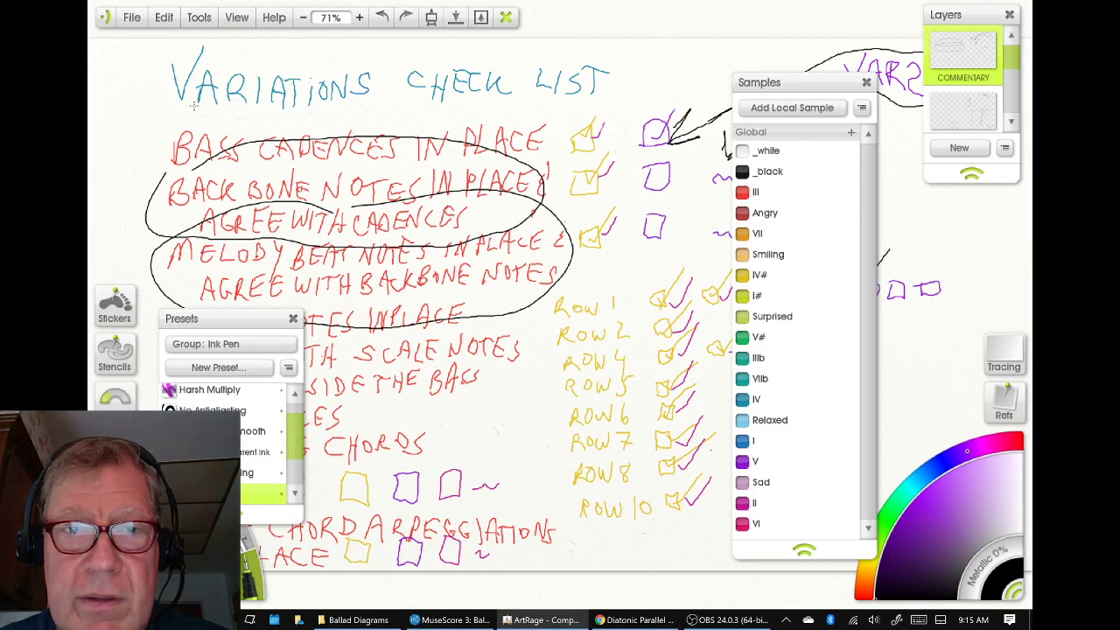
pyautogui.hotkey('ctrl', 'z')
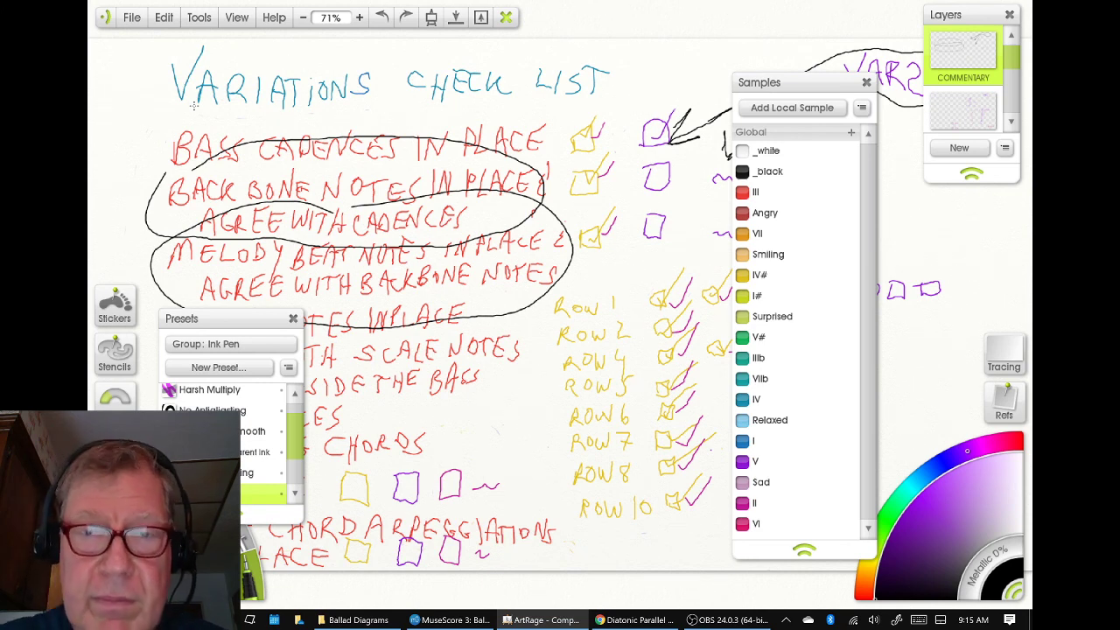
pyautogui.hotkey('ctrl', 'z')
pyautogui.hotkey('ctrl', 'z')
pyautogui.hotkey('ctrl', 'z')
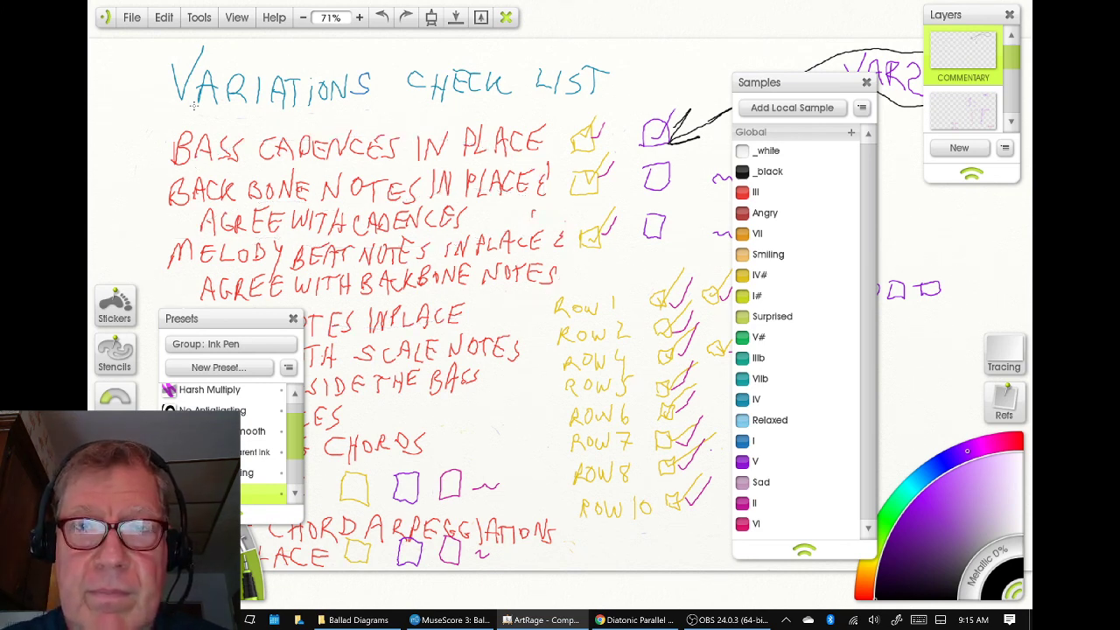
pyautogui.hotkey('ctrl', 'z')
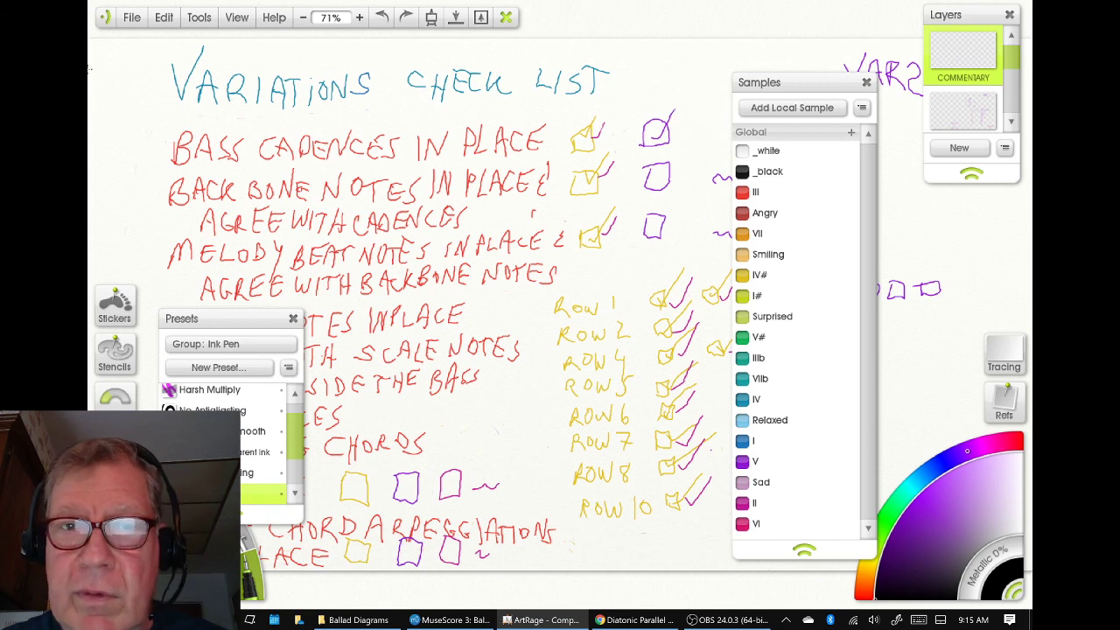
pyautogui.press('Tab')
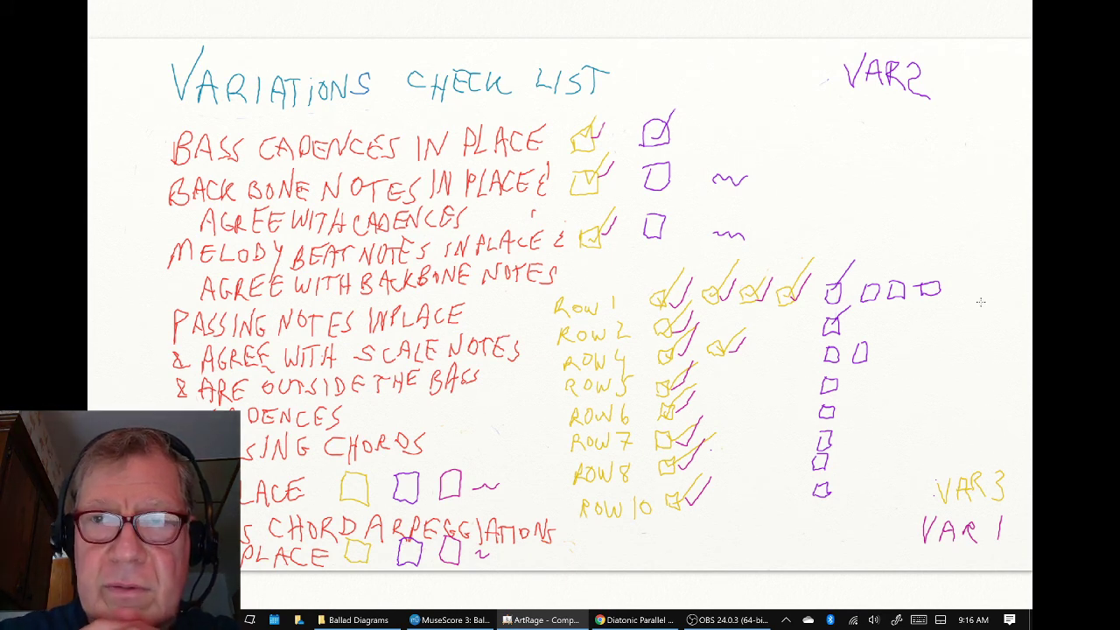
# Circle VAR2 in black and tick the backbone notes and melody beat notes boxes.
pyautogui.moveTo(875, 43)
pyautogui.mouseDown()
pyautogui.moveTo(935, 123)
pyautogui.moveTo(877, 44)
pyautogui.mouseUp()
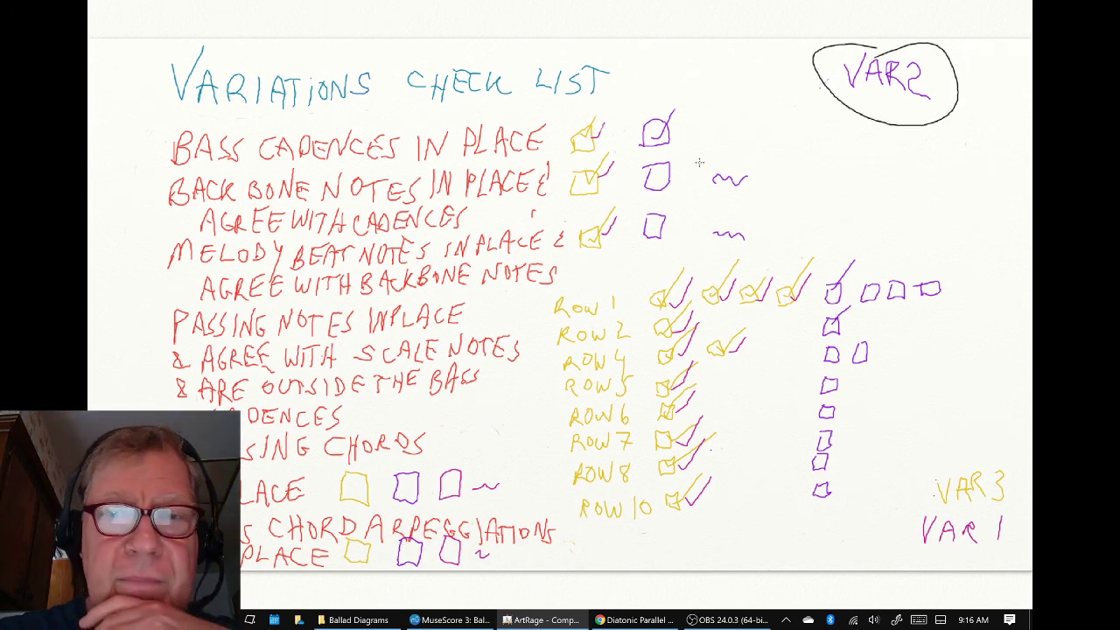
pyautogui.moveTo(657, 178); pyautogui.dragTo(667, 172)
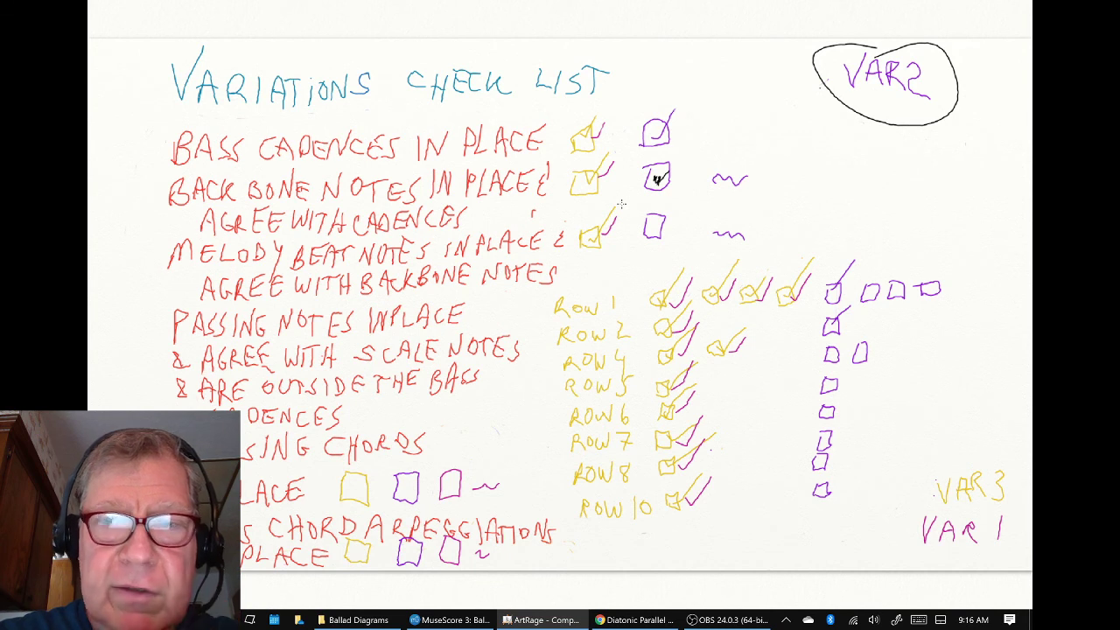
pyautogui.moveTo(653, 219); pyautogui.dragTo(688, 189)
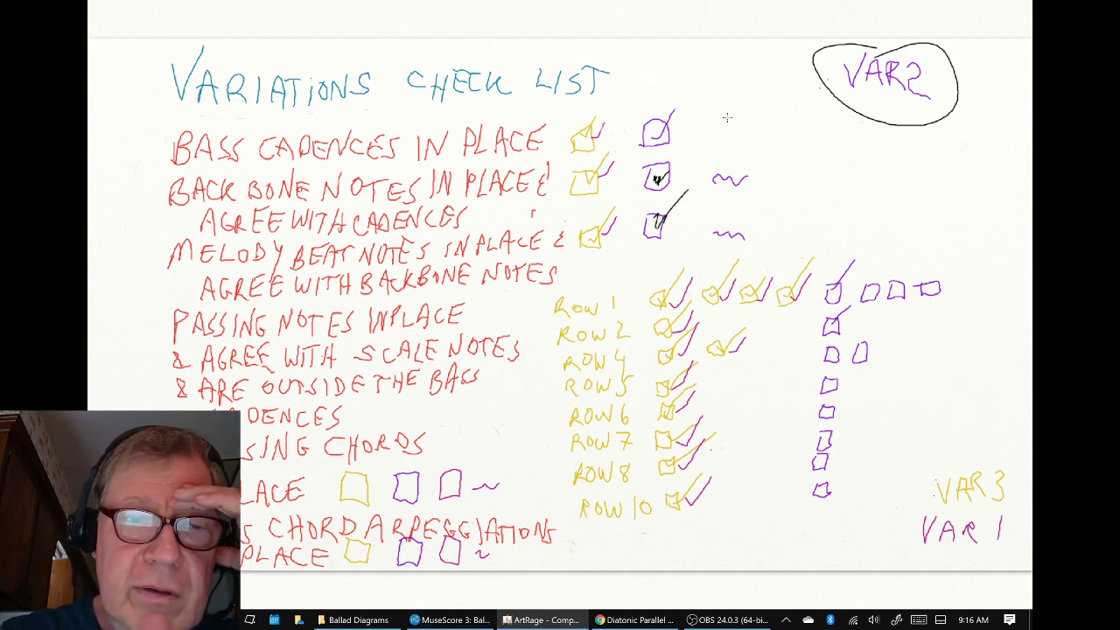
# Tick the Variation 2 checkboxes for rows 1 through 10.
pyautogui.moveTo(874, 292)
pyautogui.mouseDown()
pyautogui.moveTo(937, 274)
pyautogui.moveTo(898, 288)
pyautogui.moveTo(933, 287)
pyautogui.moveTo(958, 274)
pyautogui.mouseUp()
pyautogui.moveTo(826, 352); pyautogui.dragTo(884, 332)
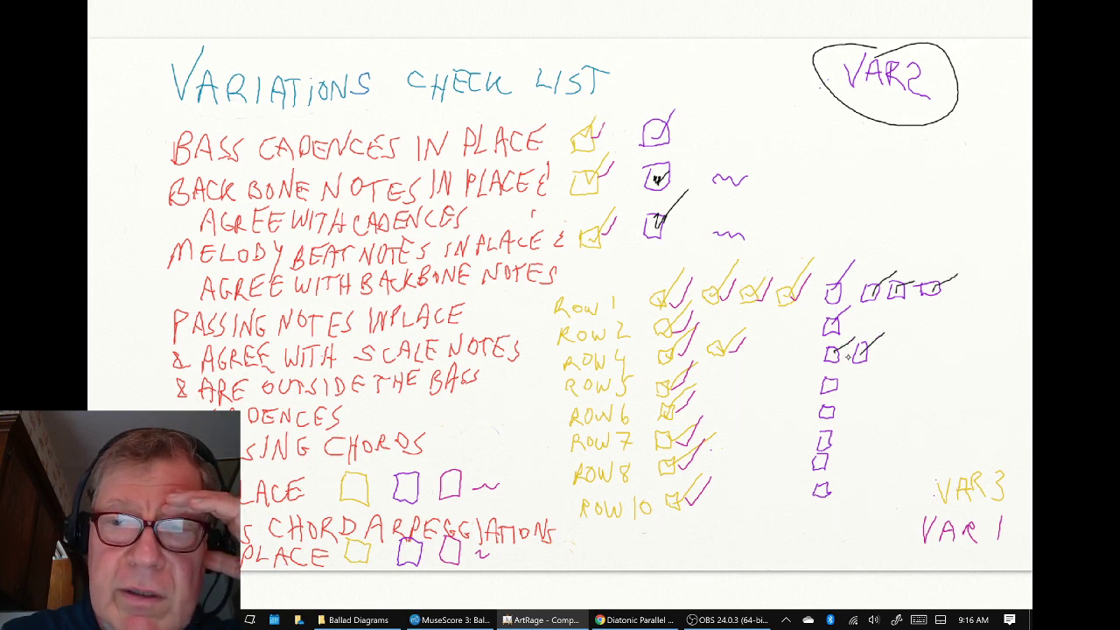
pyautogui.moveTo(821, 390)
pyautogui.mouseDown()
pyautogui.moveTo(845, 380)
pyautogui.moveTo(849, 398)
pyautogui.mouseUp()
pyautogui.moveTo(821, 450)
pyautogui.mouseDown()
pyautogui.moveTo(847, 428)
pyautogui.moveTo(851, 441)
pyautogui.mouseUp()
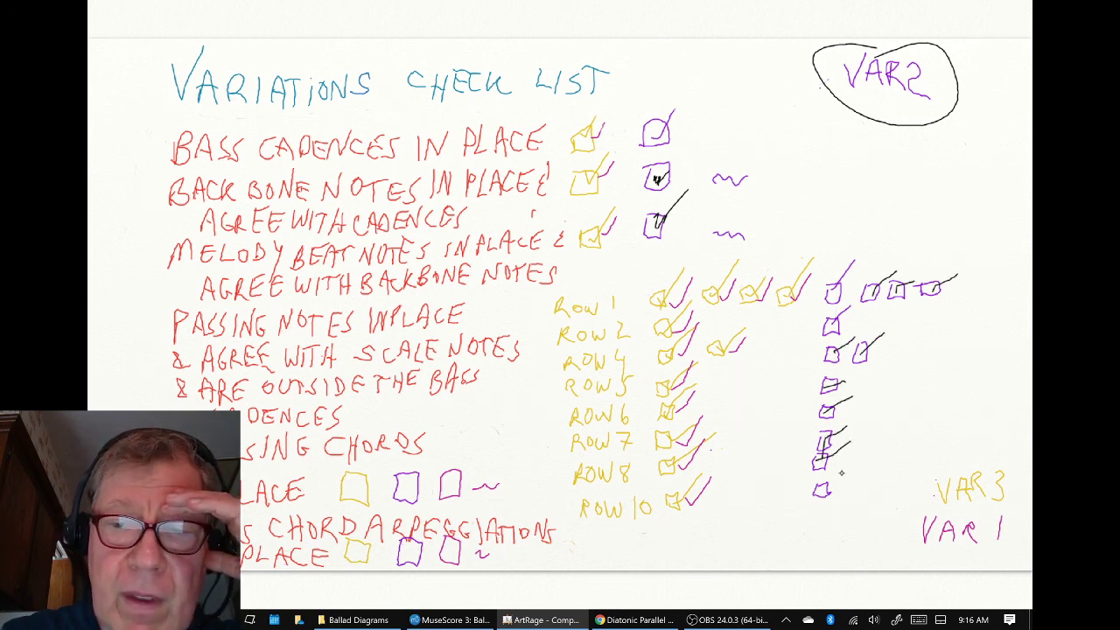
pyautogui.moveTo(819, 492); pyautogui.dragTo(858, 468)
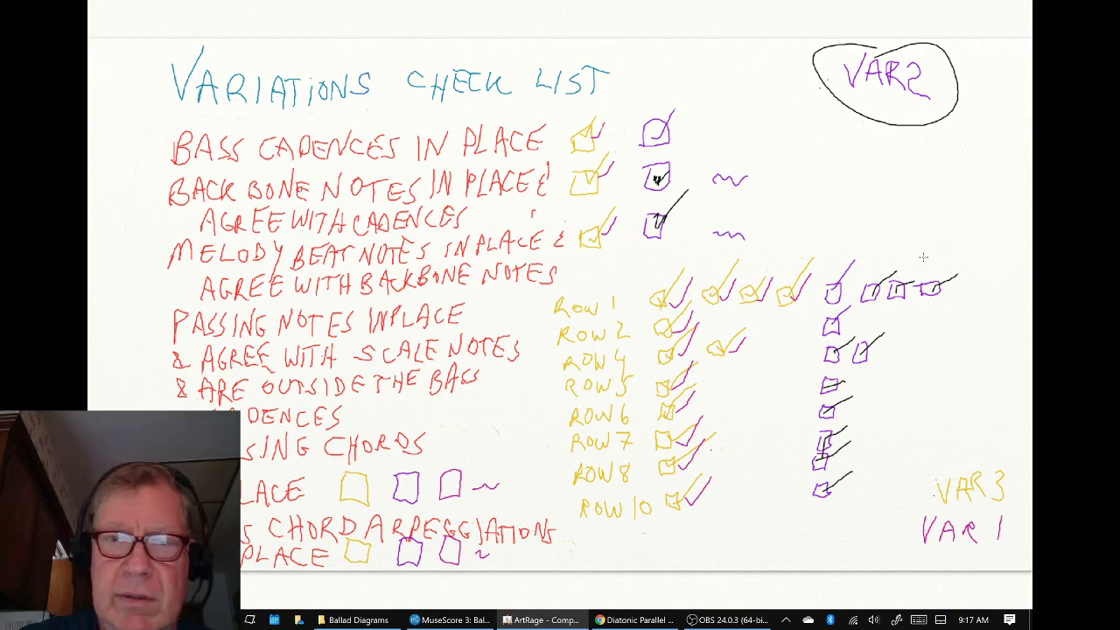
# Circle the three CHORDS boxes and the CHORD ARPEGGIATIONS line in black, then switch to OBS.
pyautogui.moveTo(378, 427)
pyautogui.mouseDown()
pyautogui.moveTo(317, 462)
pyautogui.moveTo(495, 504)
pyautogui.moveTo(386, 411)
pyautogui.mouseUp()
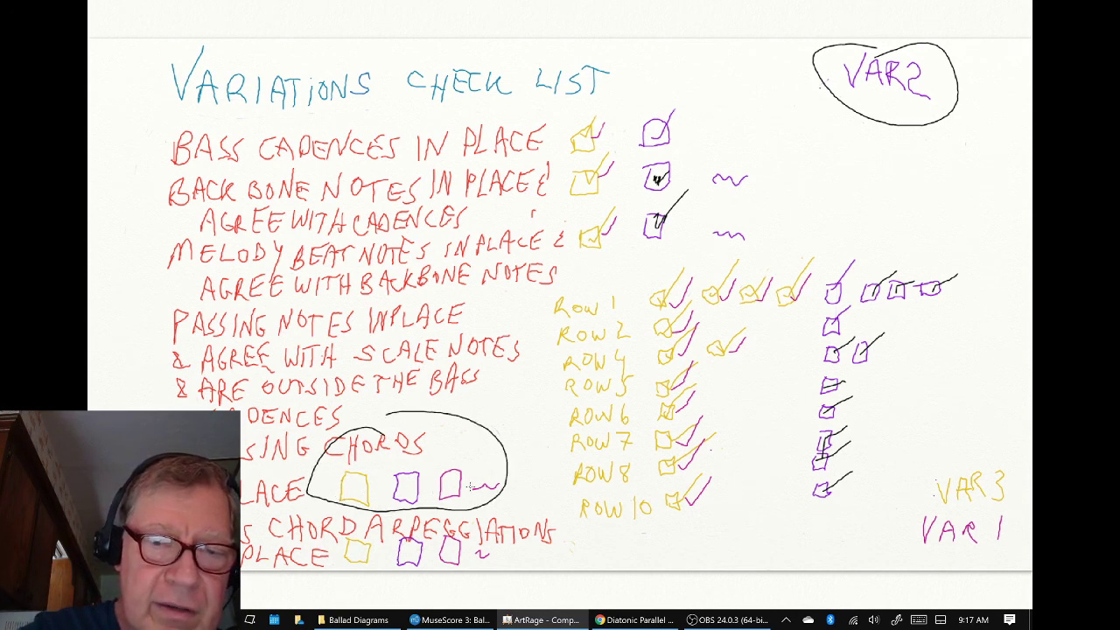
pyautogui.moveTo(470, 490)
pyautogui.mouseDown()
pyautogui.moveTo(503, 477)
pyautogui.moveTo(495, 484)
pyautogui.mouseUp()
pyautogui.moveTo(398, 445)
pyautogui.mouseDown()
pyautogui.moveTo(324, 516)
pyautogui.moveTo(592, 531)
pyautogui.moveTo(359, 477)
pyautogui.mouseUp()
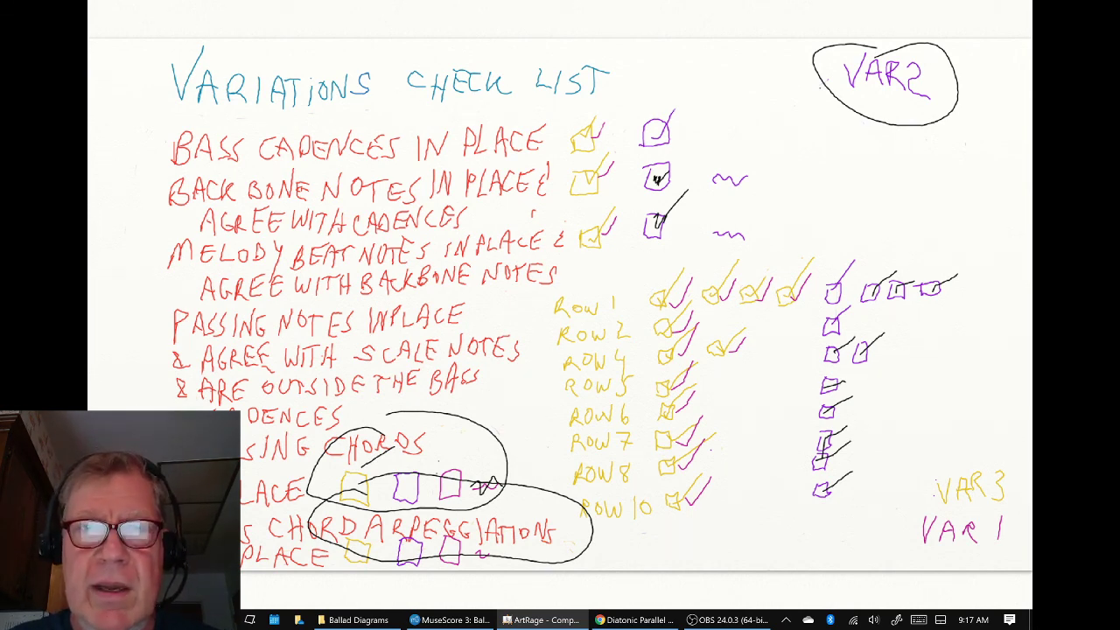
pyautogui.hotkey('alt', 'Tab')
pyautogui.hotkey('alt', 'Tab')
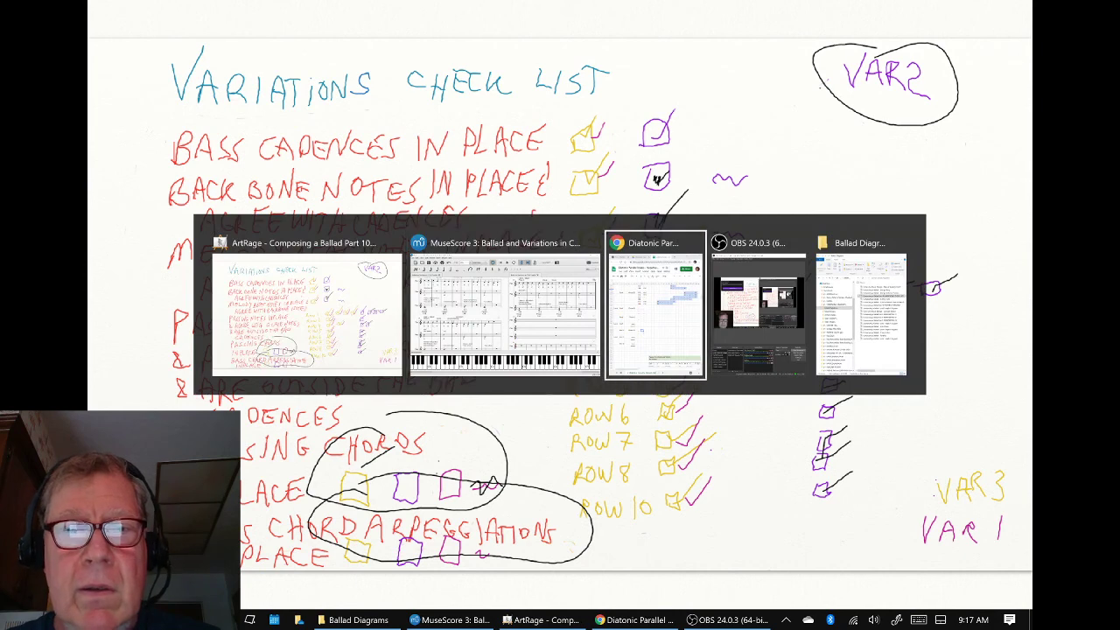
pyautogui.hotkey('alt', 'Tab')
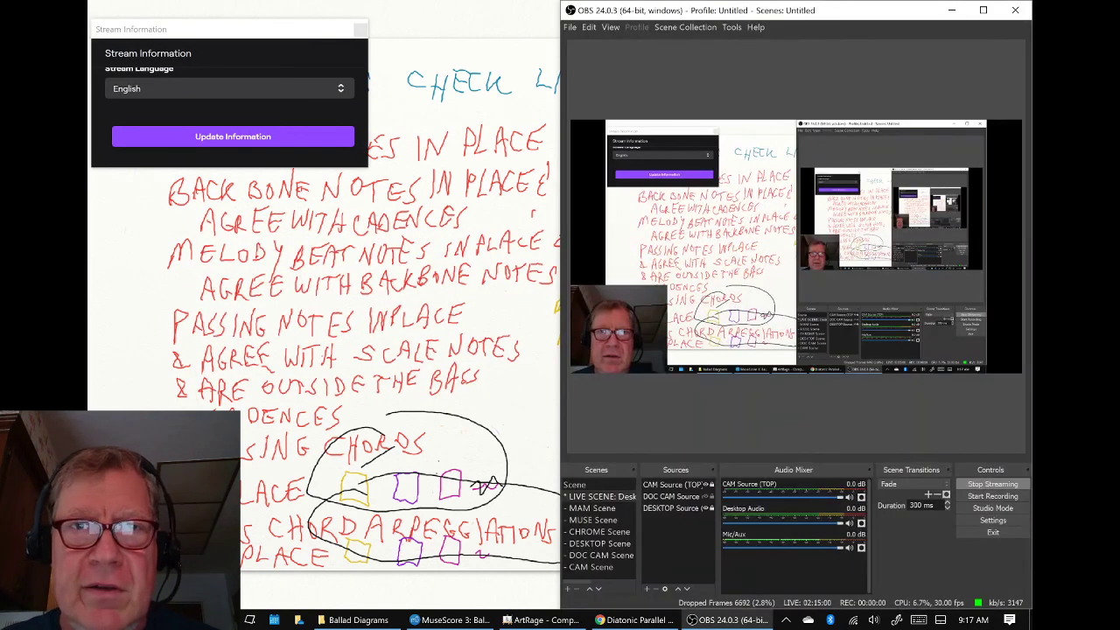